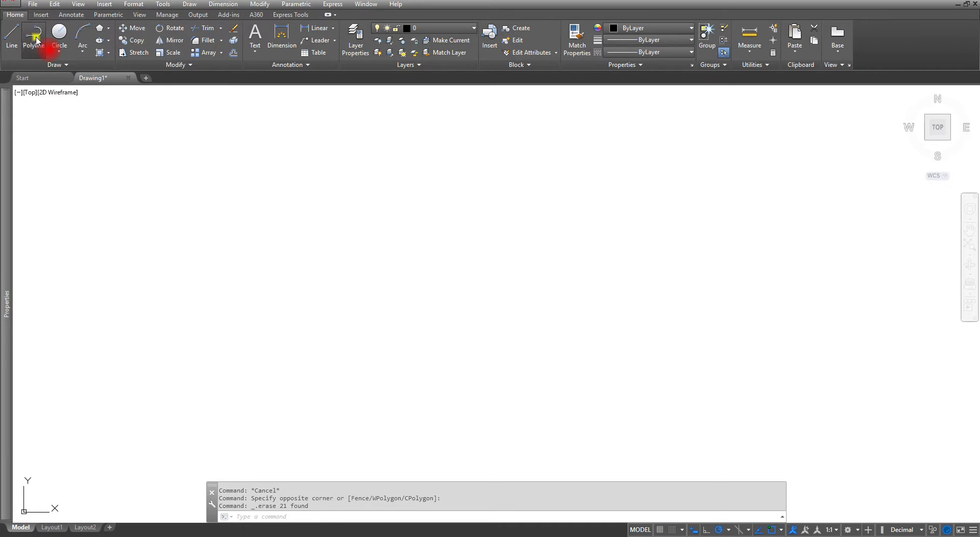
# - Start a polyline with a 6-unit horizontal segment to the right, followed by a tangent arc ending 3 units straight above
pyautogui.click(36, 40)
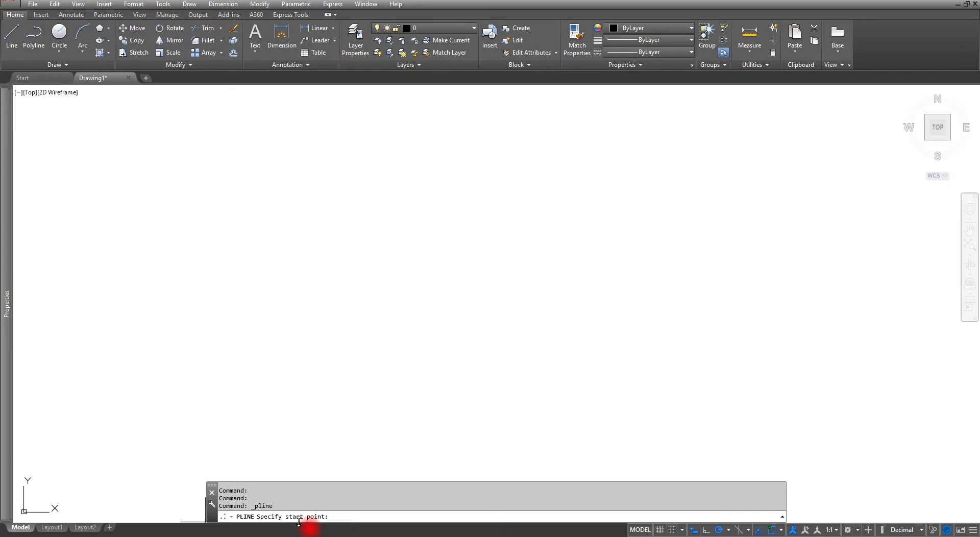
pyautogui.click(197, 335)
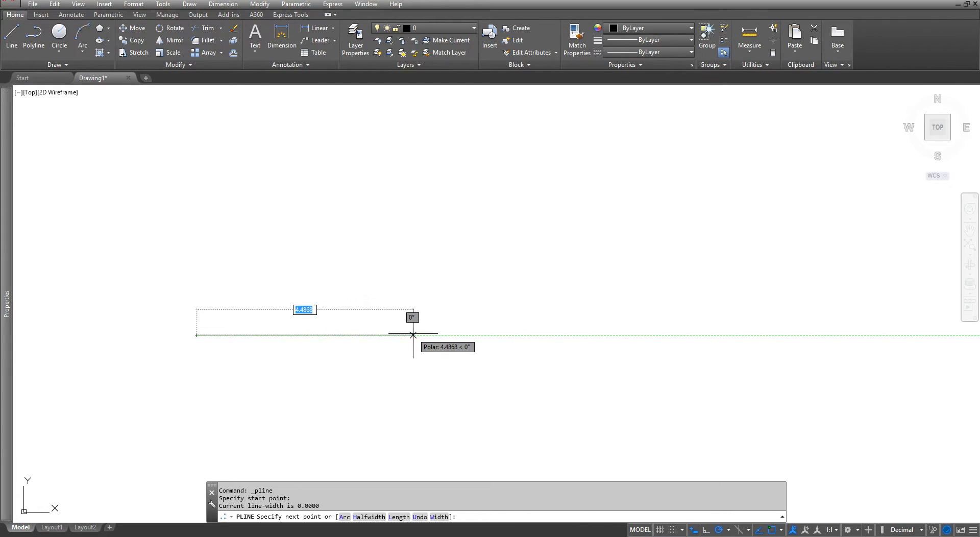
pyautogui.write('6')
pyautogui.press('Return')
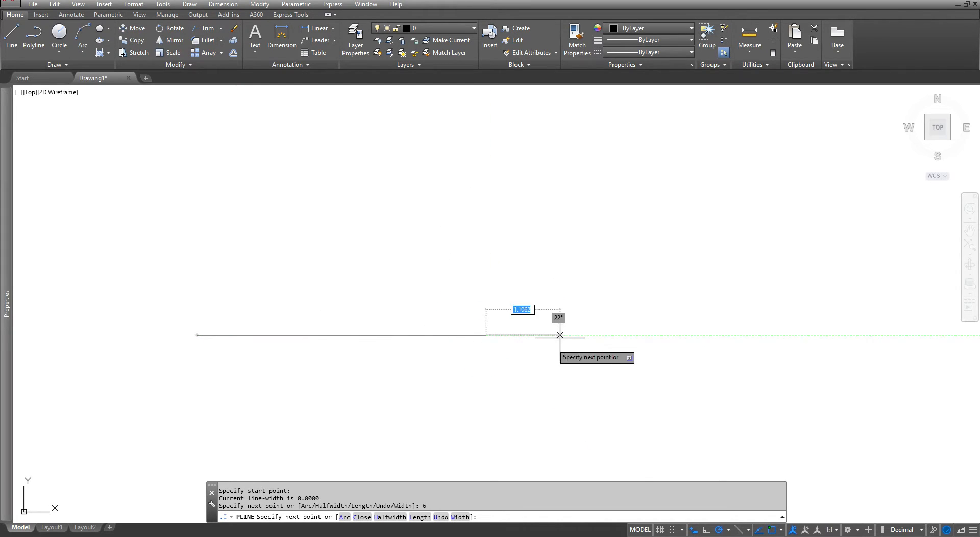
pyautogui.click(346, 517)
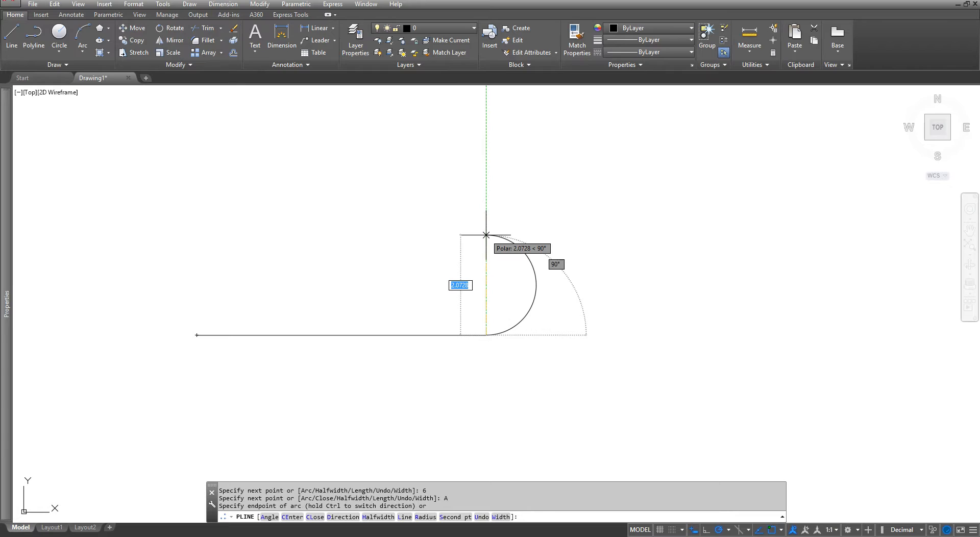
pyautogui.write('3')
pyautogui.press('Return')
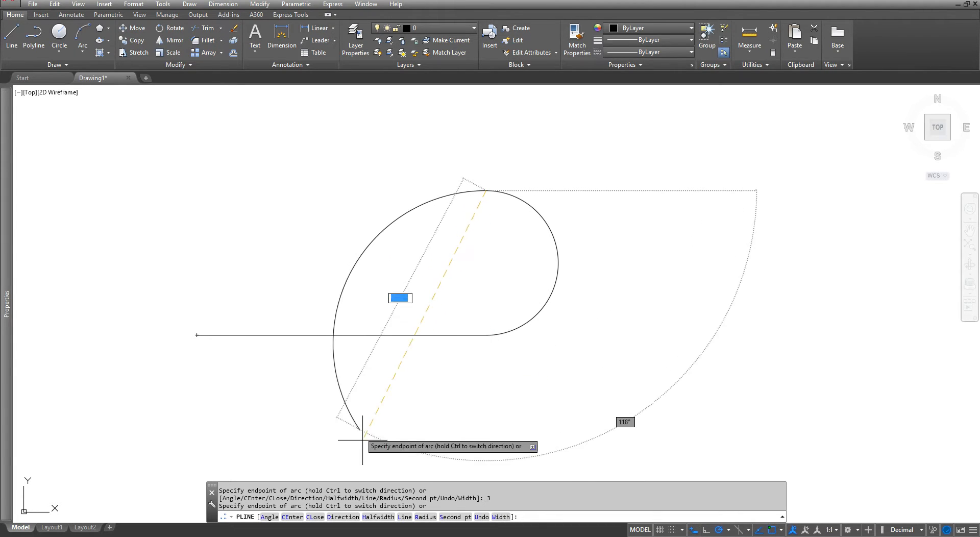
# - Complete the slot-shaped polyline with a straight upper segment back above the start point and an arc ending at the start point
pyautogui.click(405, 517)
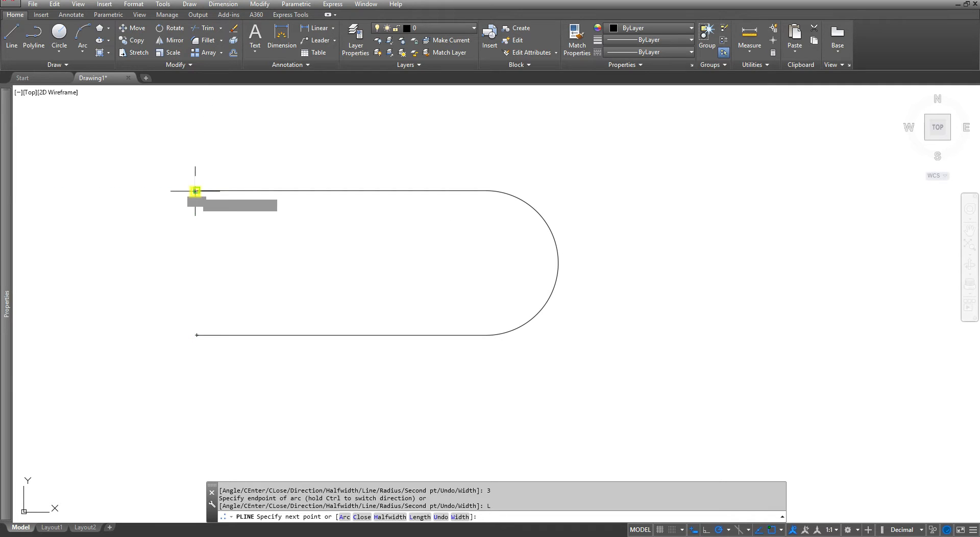
pyautogui.click(197, 190)
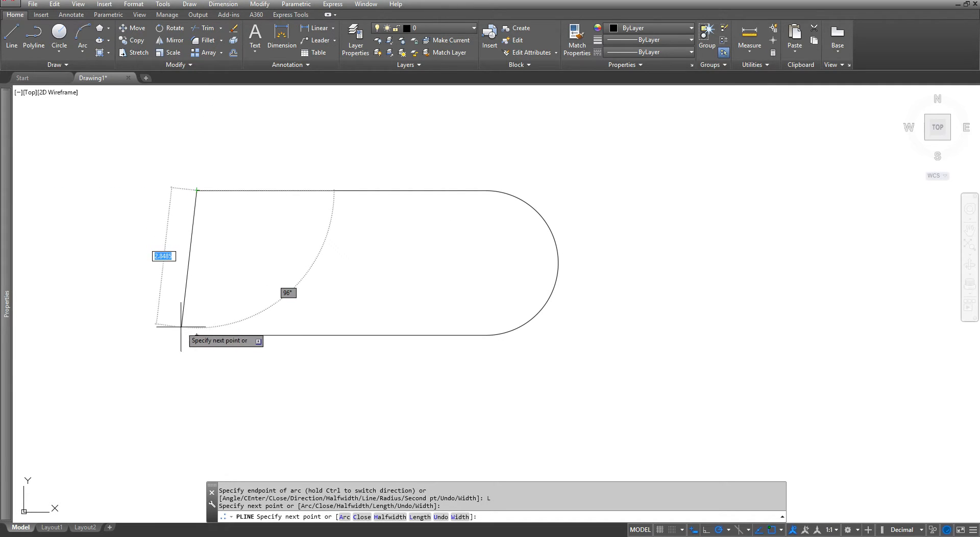
pyautogui.click(345, 517)
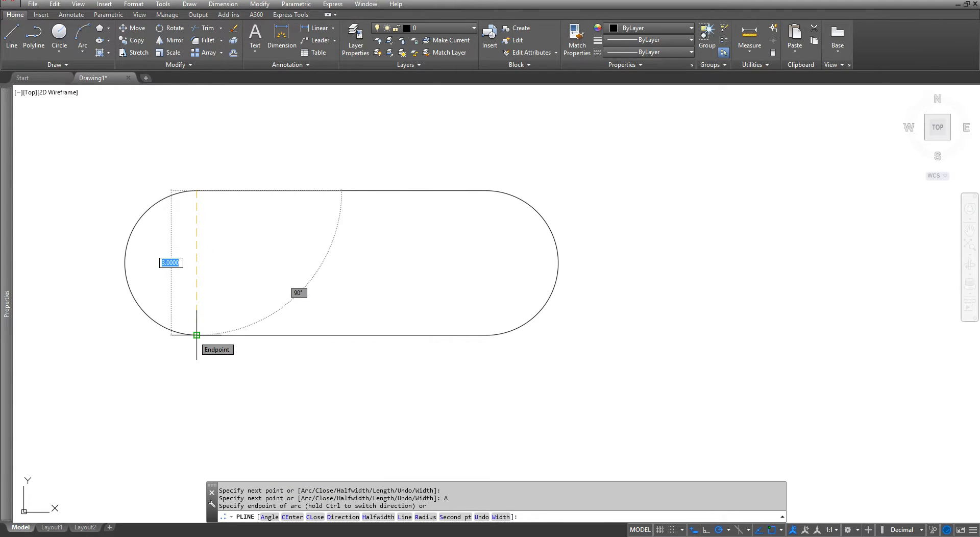
pyautogui.click(196, 335)
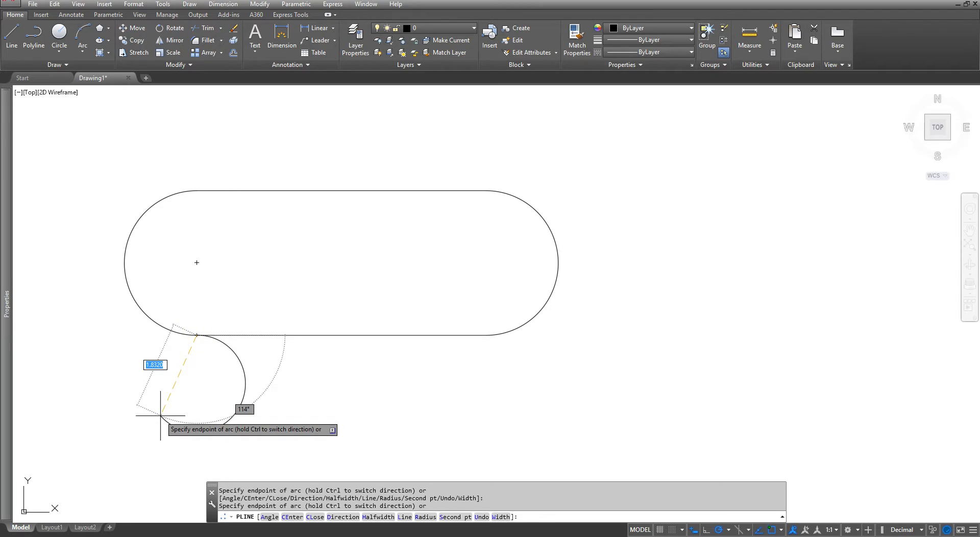
pyautogui.press('Escape')
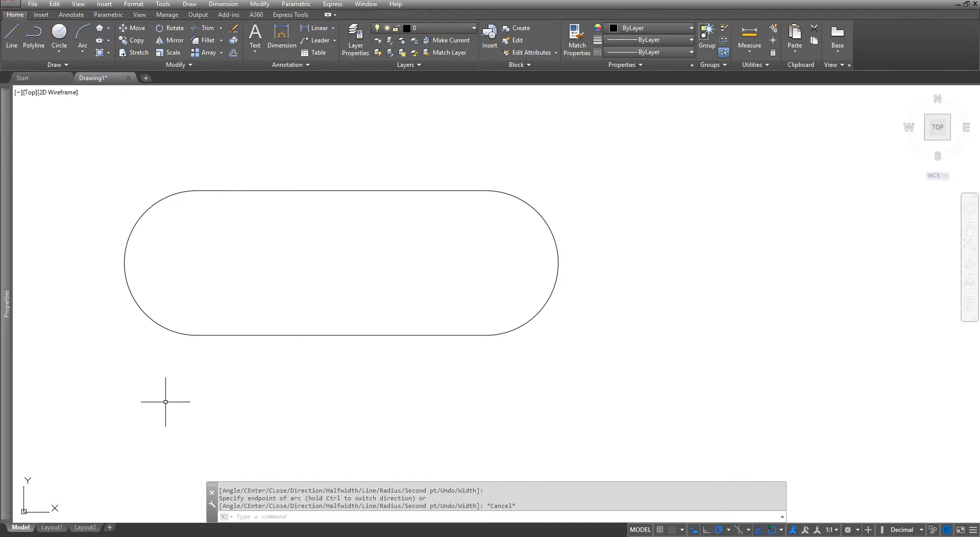
# - Check that the slot outline selects as one object, and delete it from the drawing
pyautogui.click(440, 190)
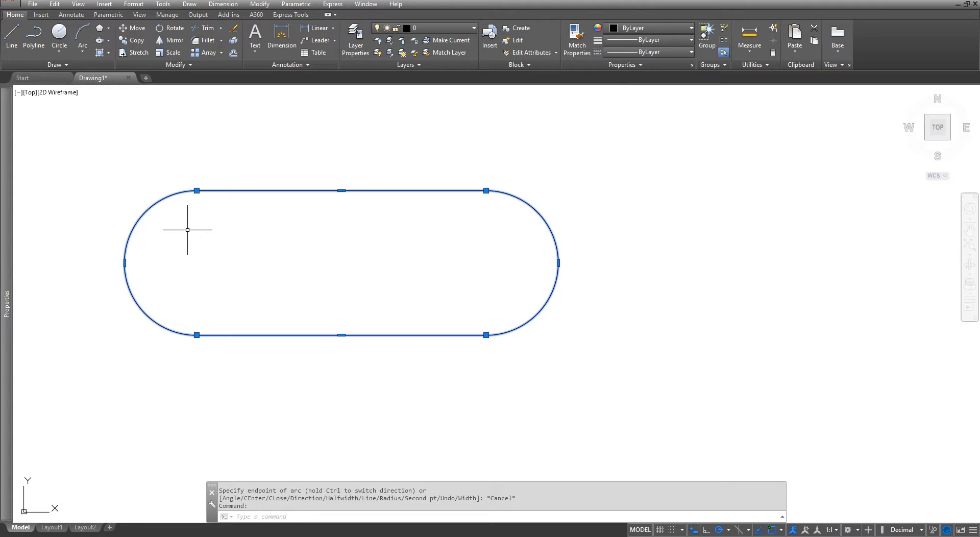
pyautogui.press('Escape')
pyautogui.press('Escape')
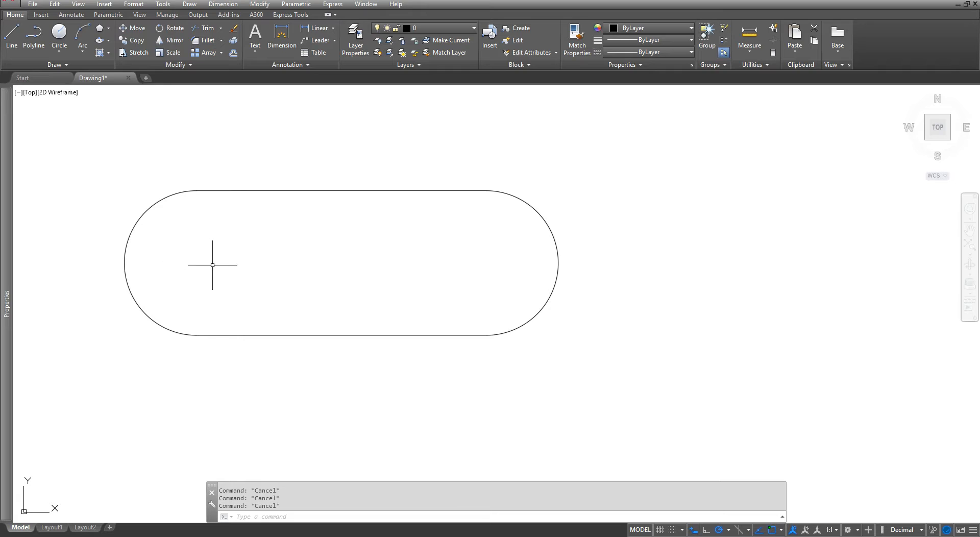
pyautogui.click(222, 191)
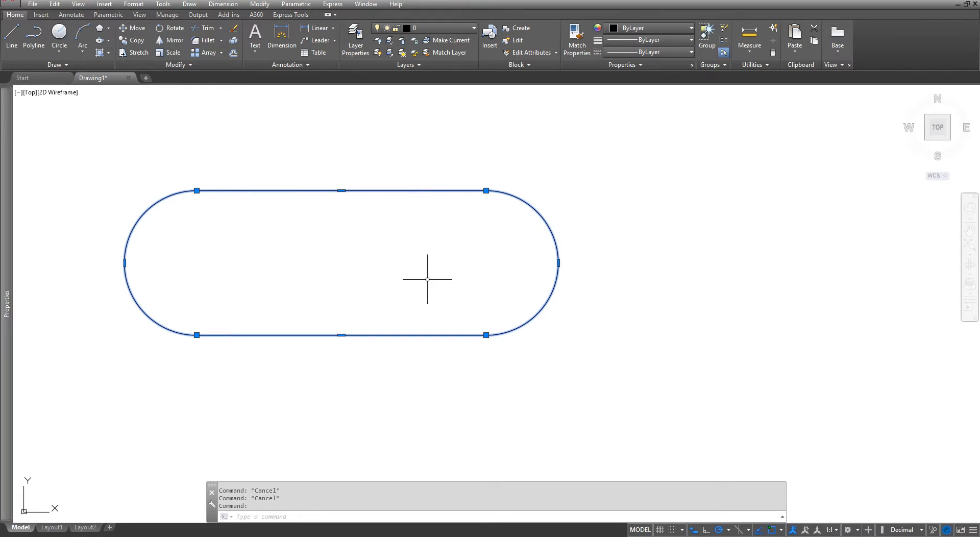
pyautogui.press('Delete')
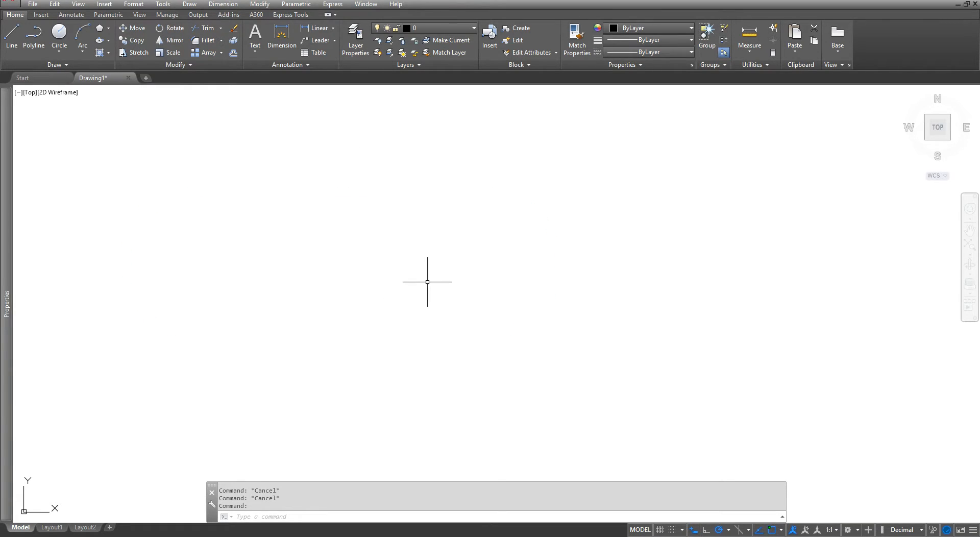
# - Draw a rectangle in the left part of the drawing area, using the relative corner coordinates @3,2
pyautogui.click(108, 29)
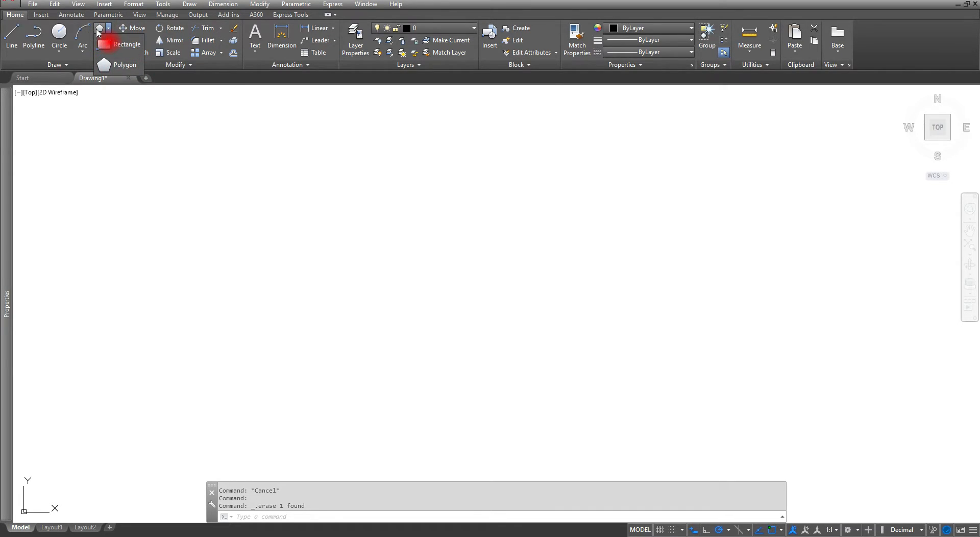
pyautogui.click(118, 45)
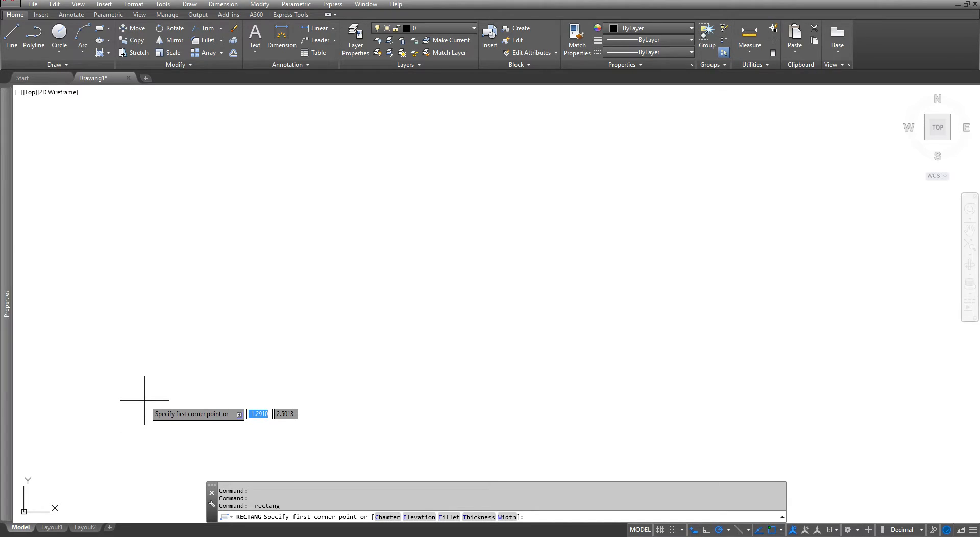
pyautogui.click(129, 349)
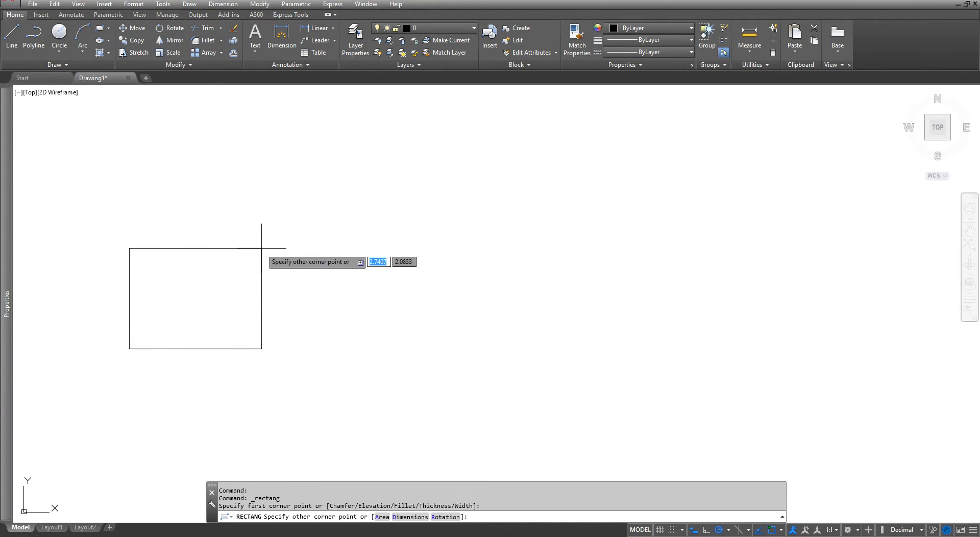
pyautogui.write('@')
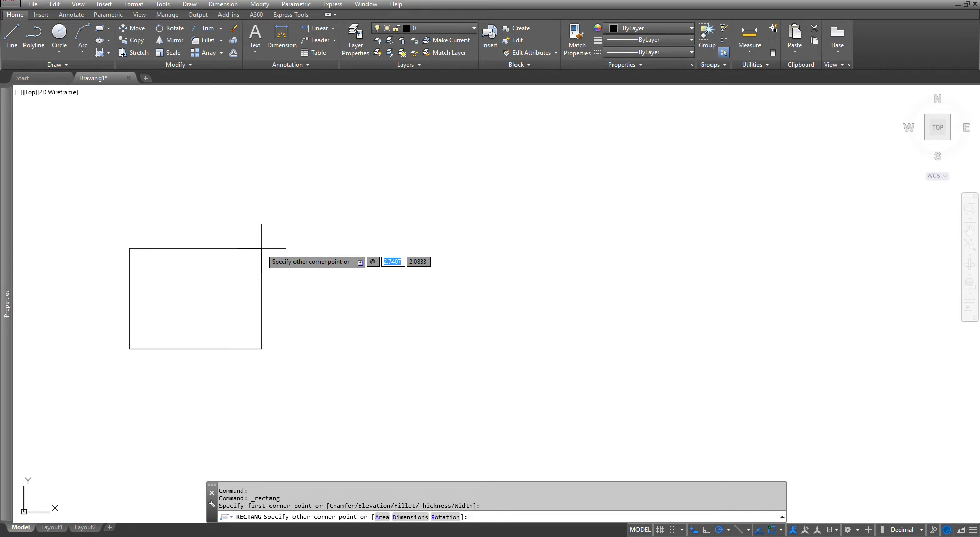
pyautogui.write('3')
pyautogui.press('Tab')
pyautogui.write('2')
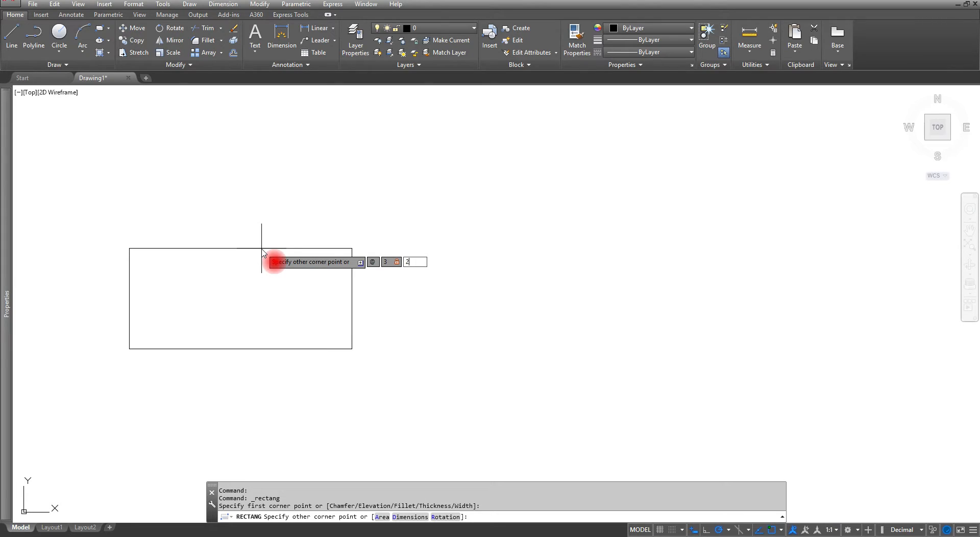
pyautogui.press('Return')
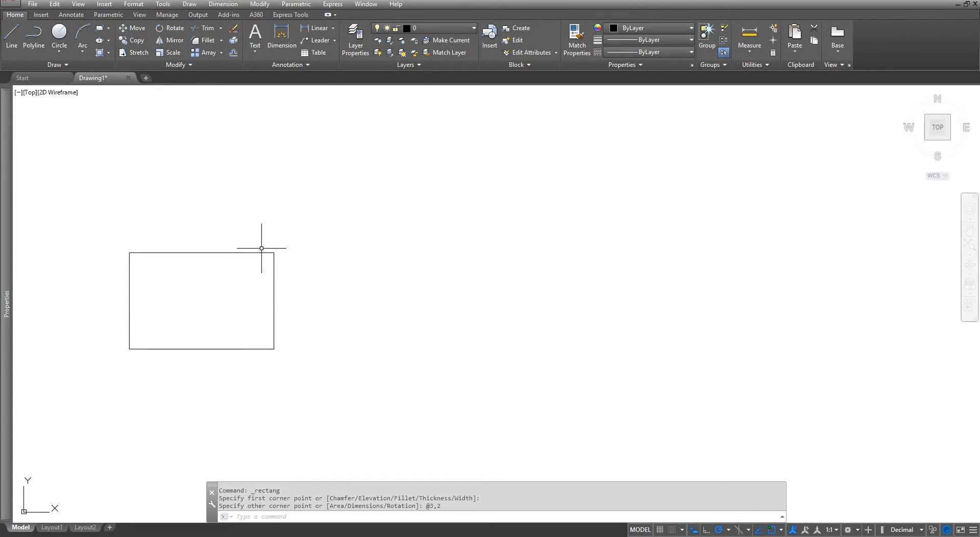
# - Draw a second rectangle to the right of the first using the Area option, with an area of 6 and a length of 3
pyautogui.click(108, 28)
pyautogui.click(117, 47)
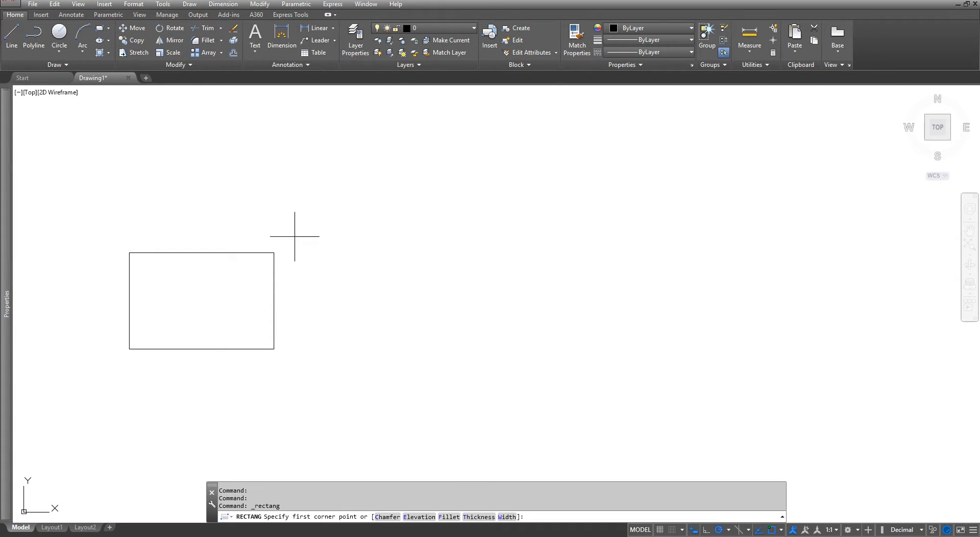
pyautogui.click(363, 359)
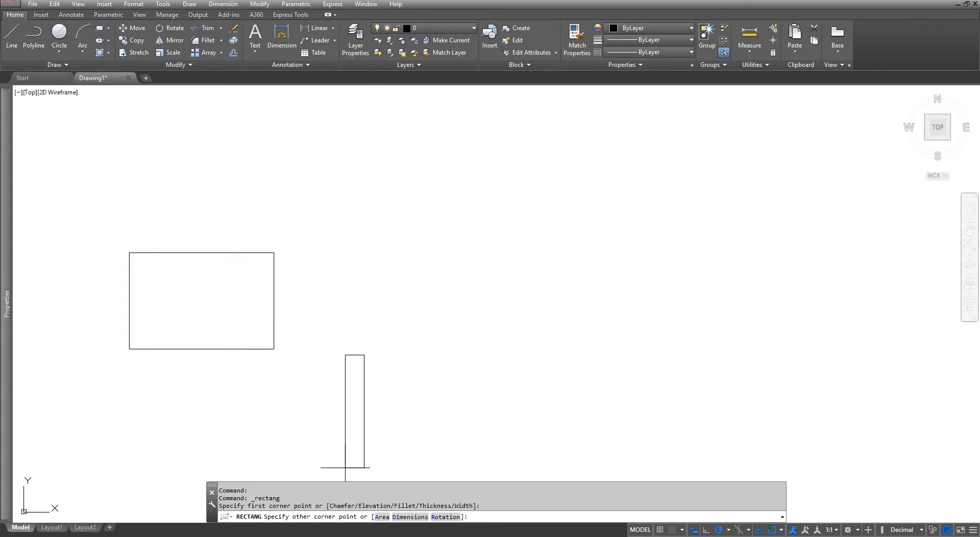
pyautogui.click(383, 517)
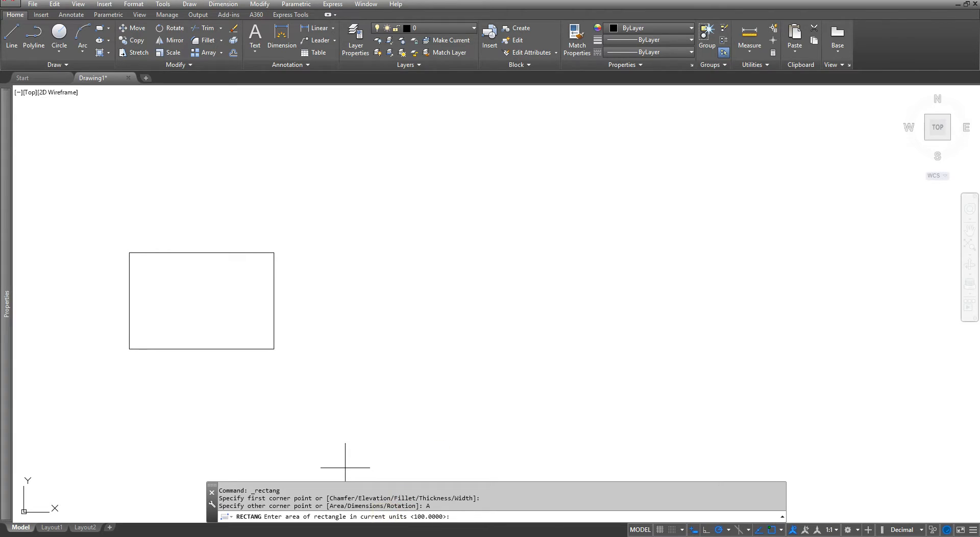
pyautogui.click(448, 411)
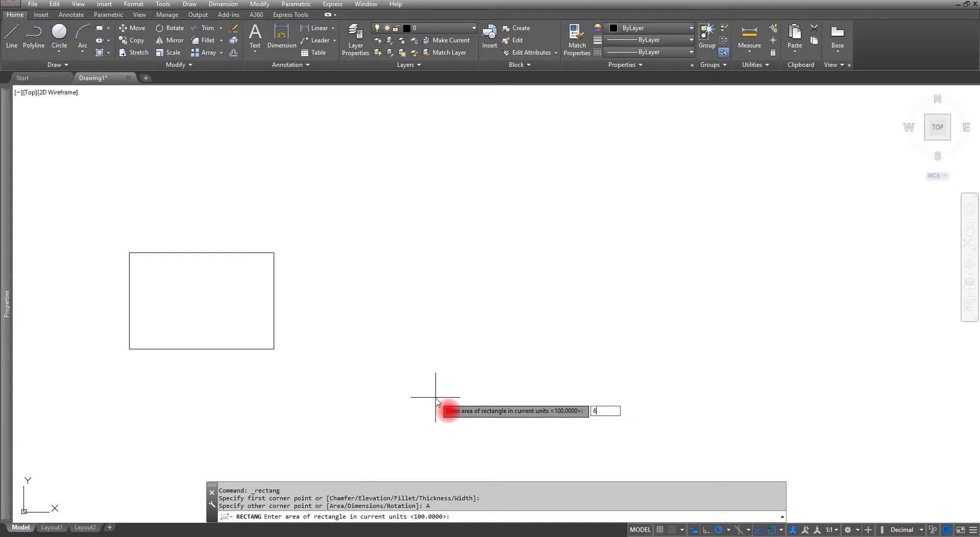
pyautogui.press('Return')
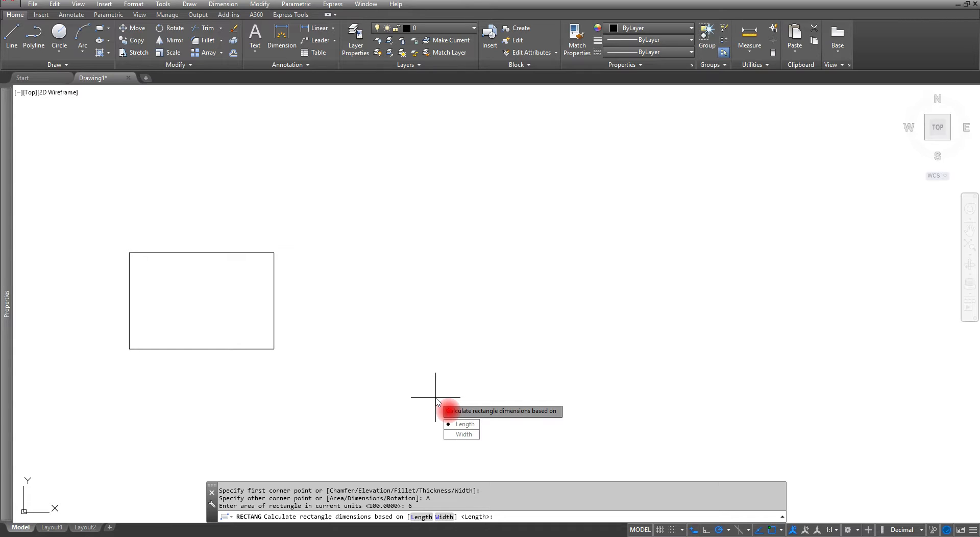
pyautogui.click(421, 516)
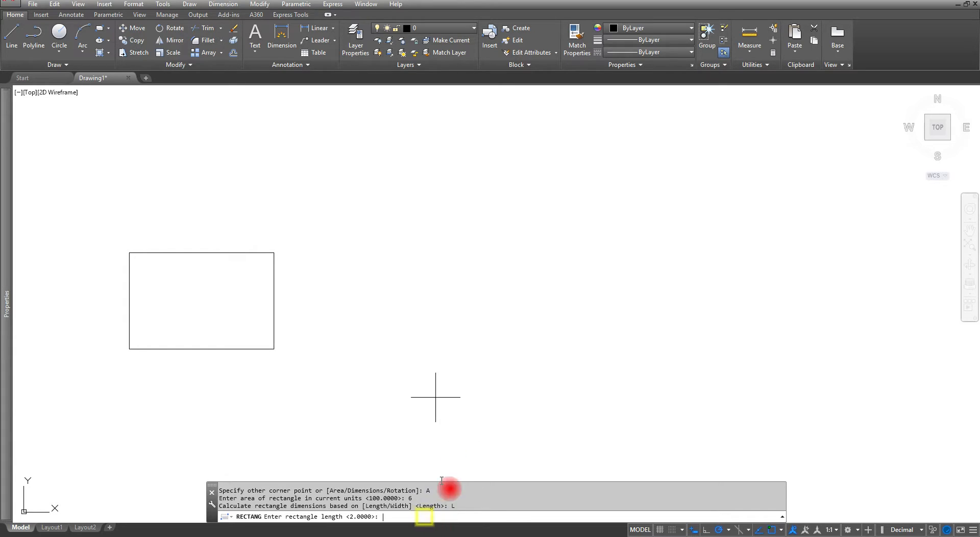
pyautogui.write('3')
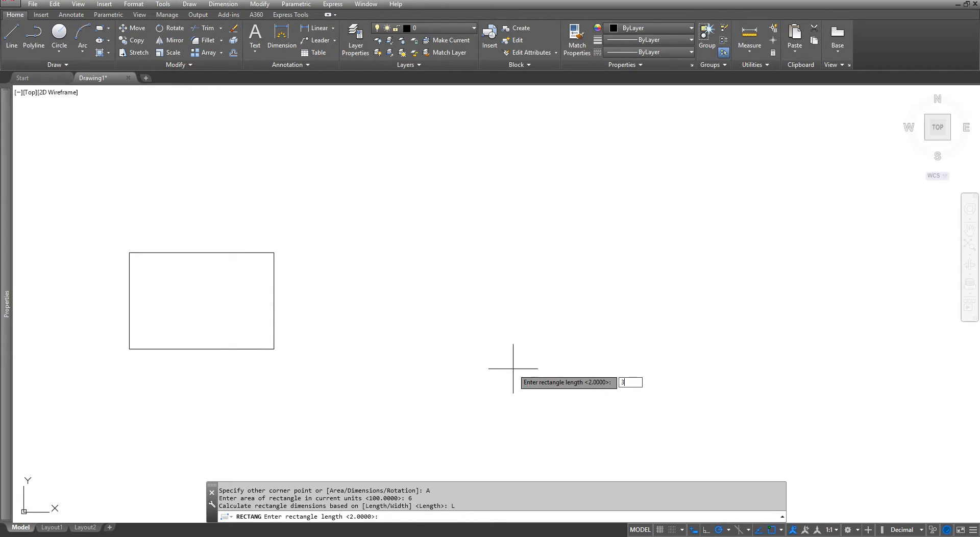
pyautogui.press('Return')
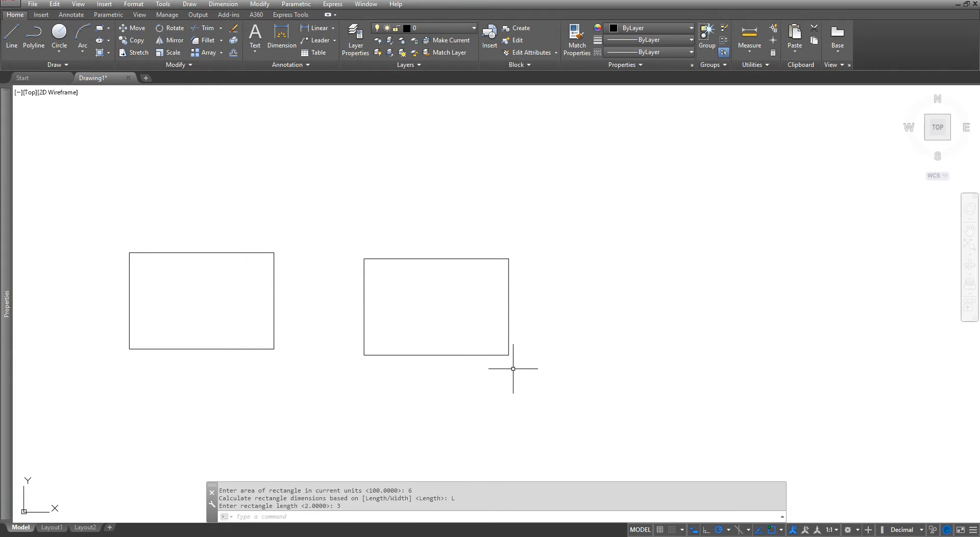
# - Draw a third rectangle to the right of the second using the Dimensions option, with length 3 and width 2, extending up and right
pyautogui.click(101, 30)
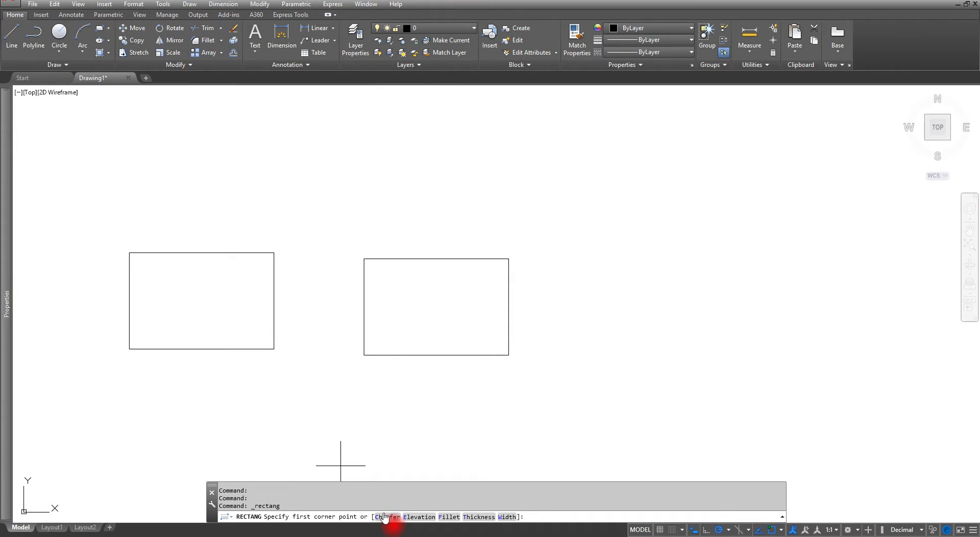
pyautogui.click(561, 360)
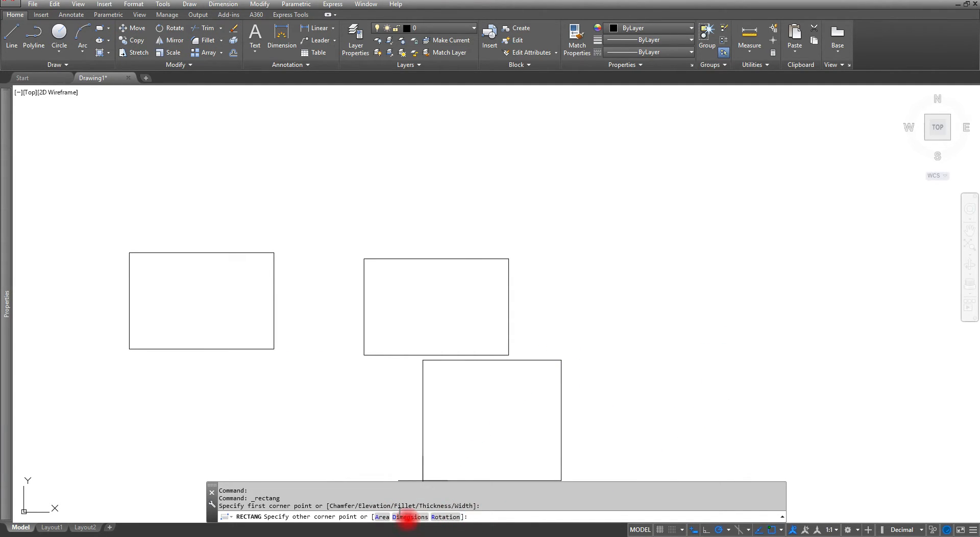
pyautogui.click(411, 517)
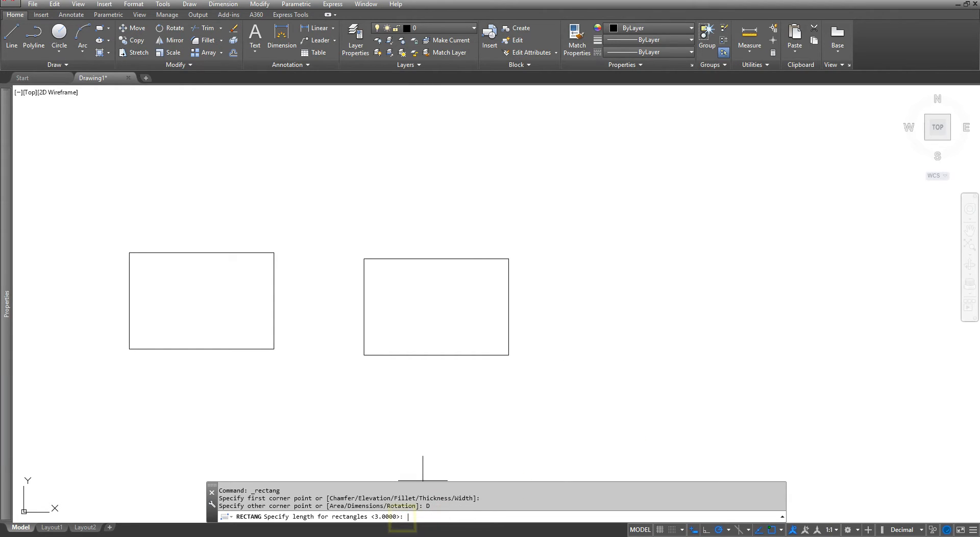
pyautogui.write('3')
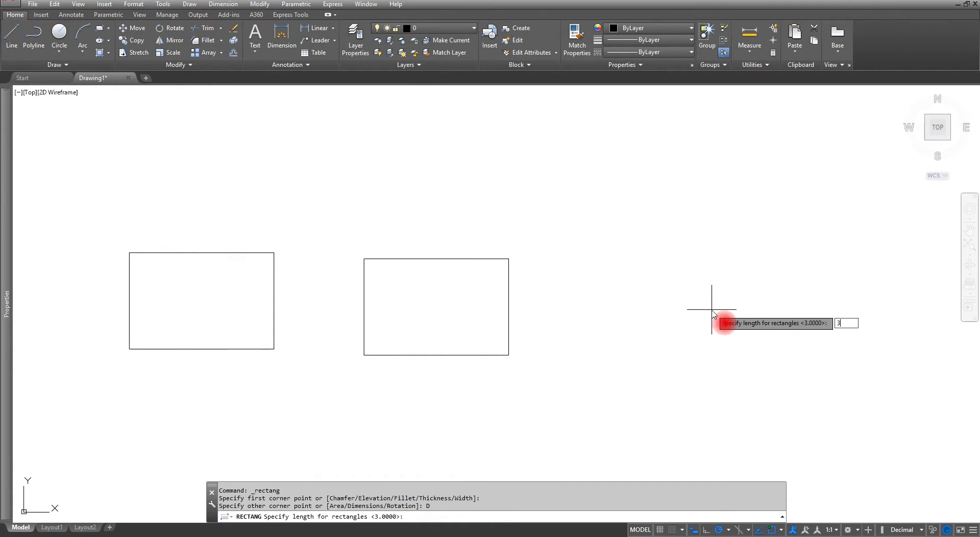
pyautogui.rightClick(713, 313)
pyautogui.rightClick(713, 312)
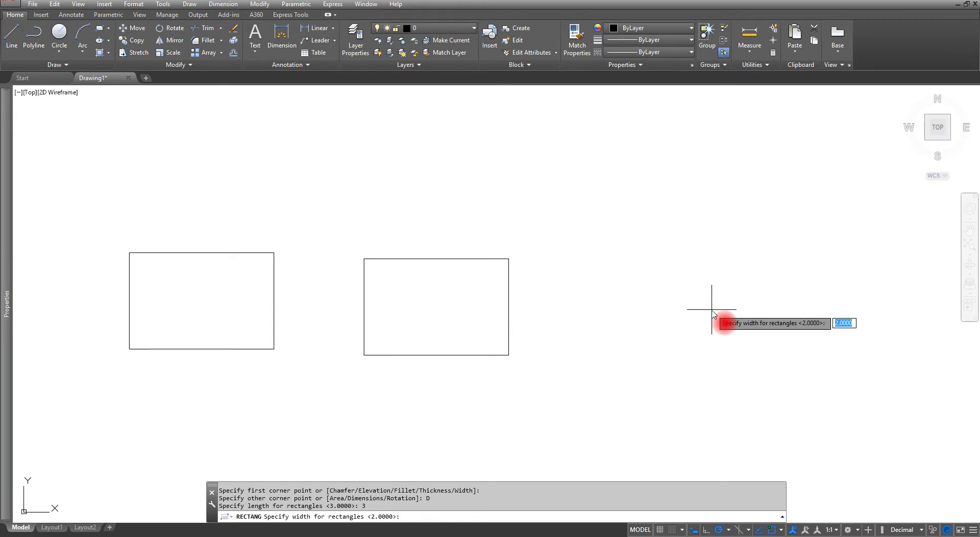
pyautogui.write('2')
pyautogui.rightClick(713, 314)
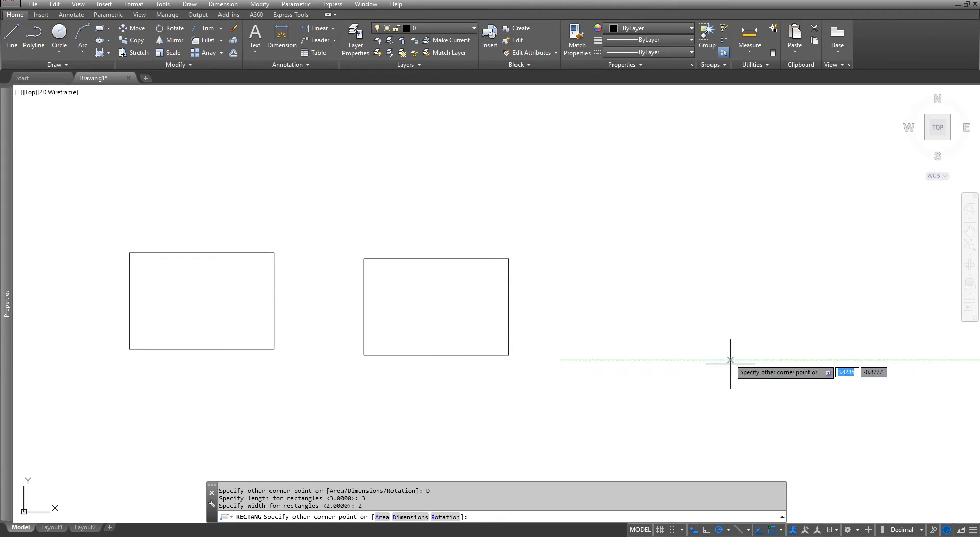
pyautogui.click(596, 302)
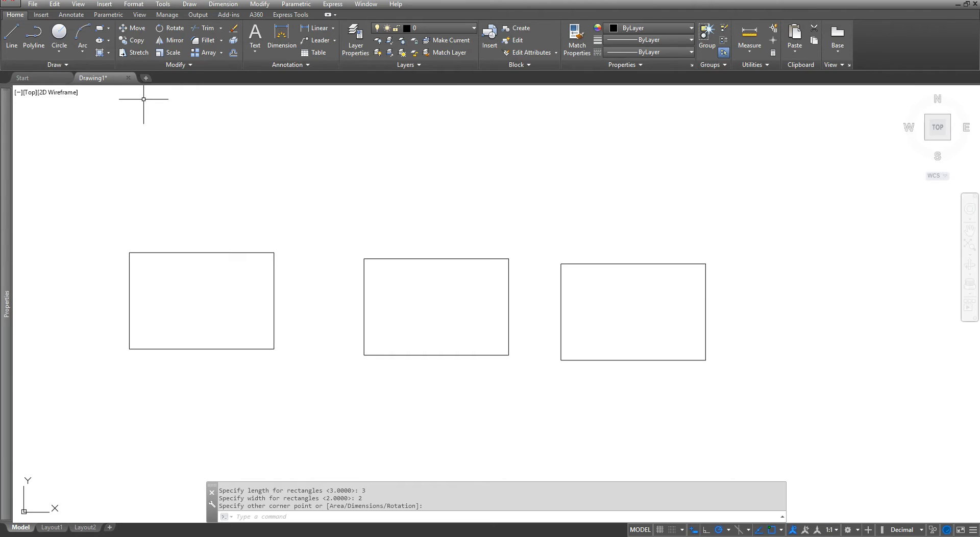
# - Draw two circles above the rectangles, the left one with a radius of about 0.62 and the right one about 0.76
pyautogui.click(59, 51)
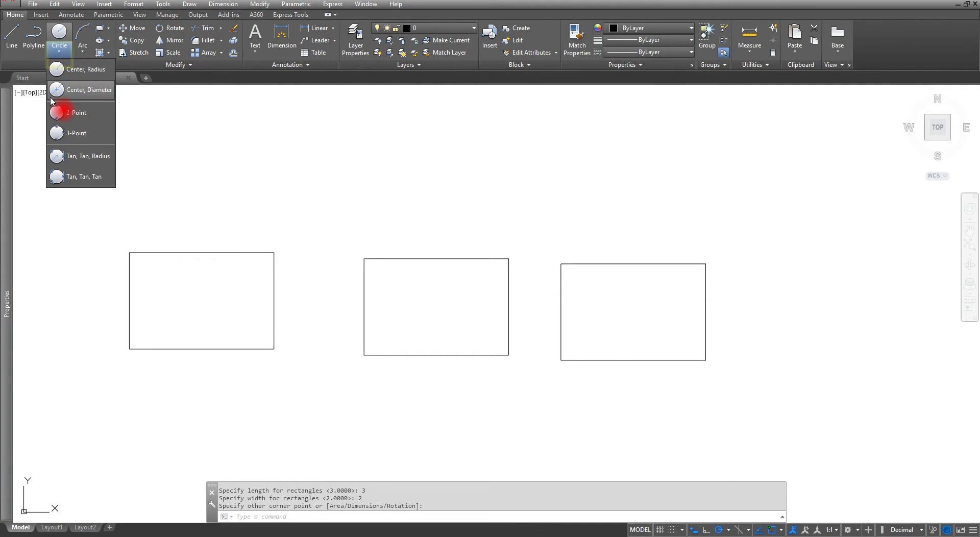
pyautogui.click(77, 70)
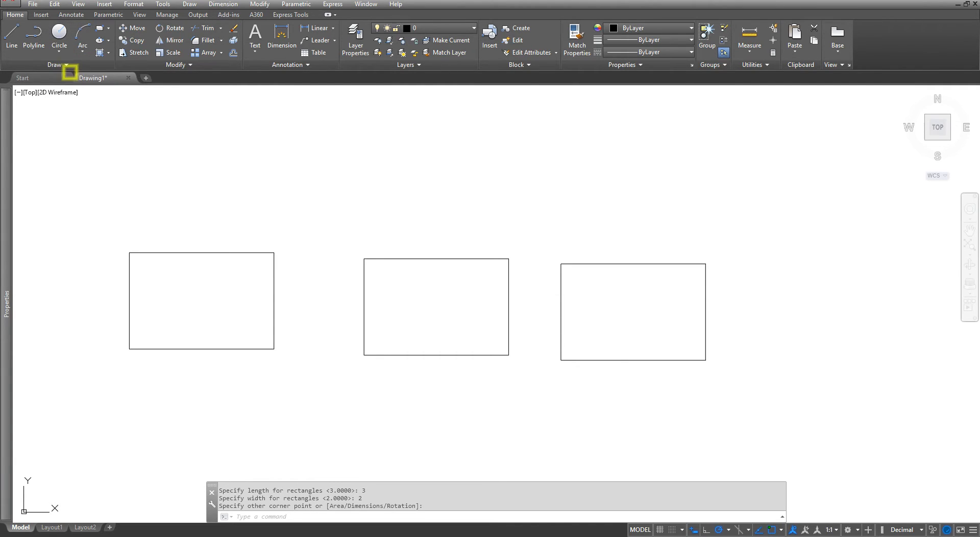
pyautogui.click(323, 203)
pyautogui.click(350, 219)
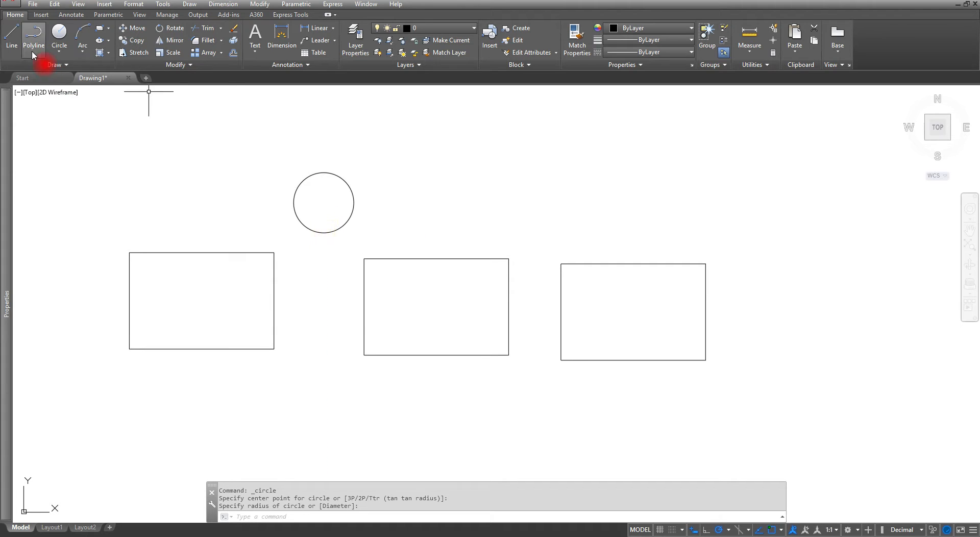
pyautogui.click(59, 35)
pyautogui.click(492, 185)
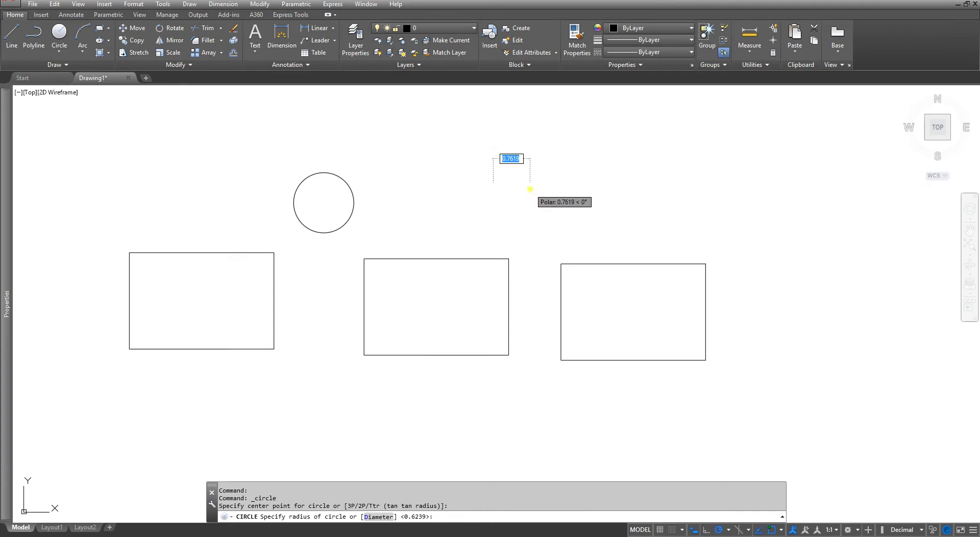
pyautogui.click(530, 189)
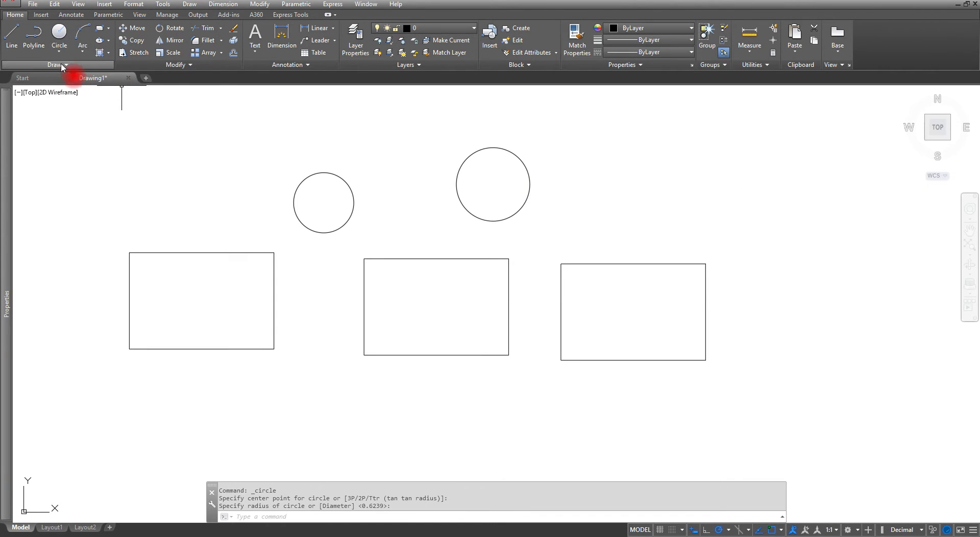
# - Draw a 5-sided polygon inscribed in the left circle, centred on it with a vertex at the circle's top quadrant
pyautogui.click(108, 29)
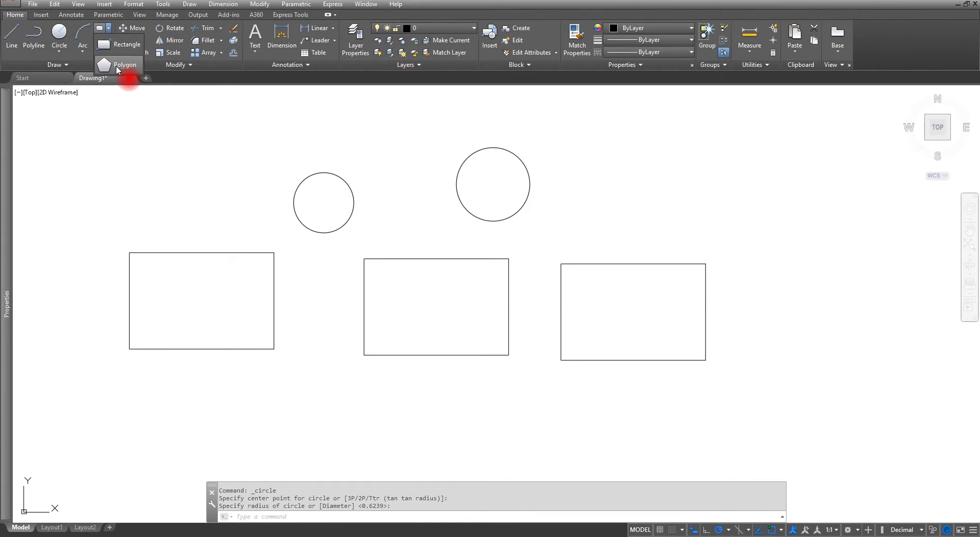
pyautogui.click(119, 65)
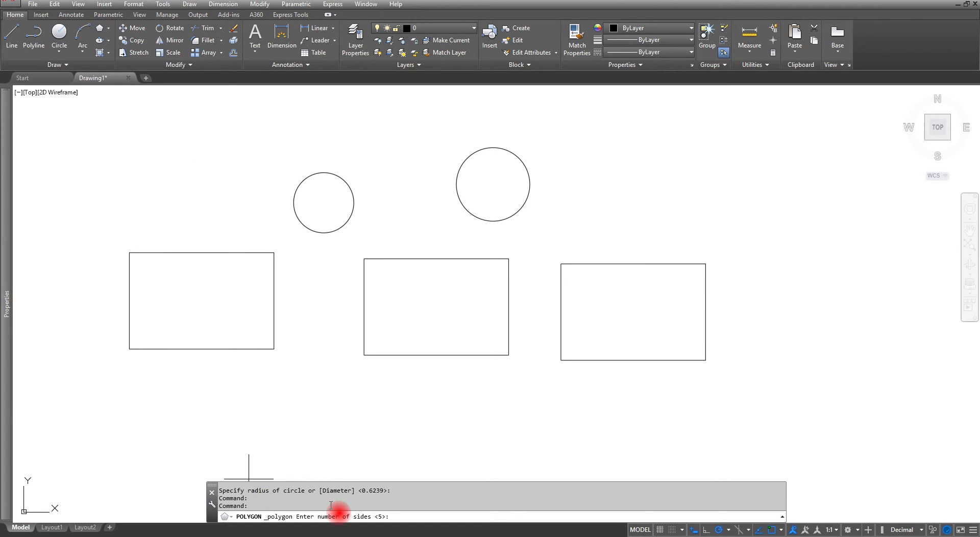
pyautogui.click(202, 404)
pyautogui.write('5')
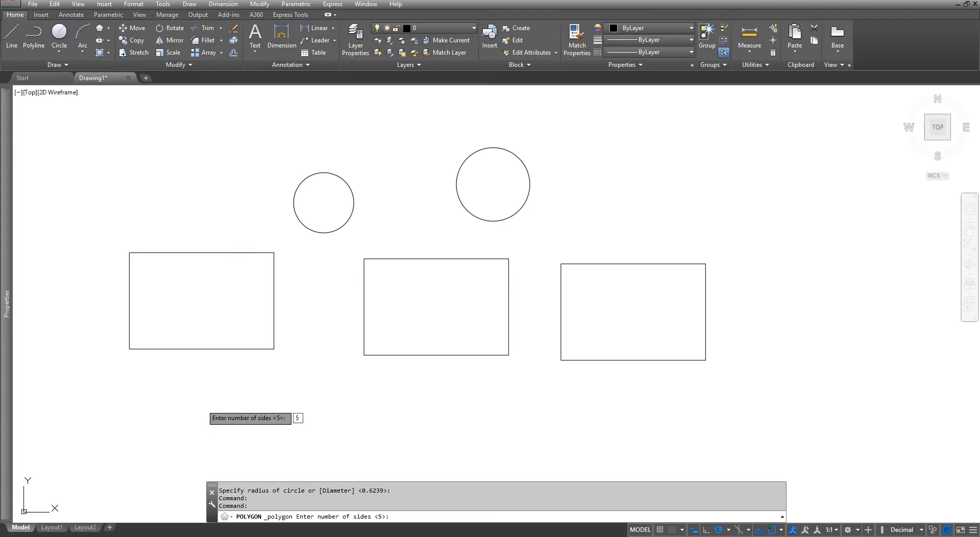
pyautogui.press('Return')
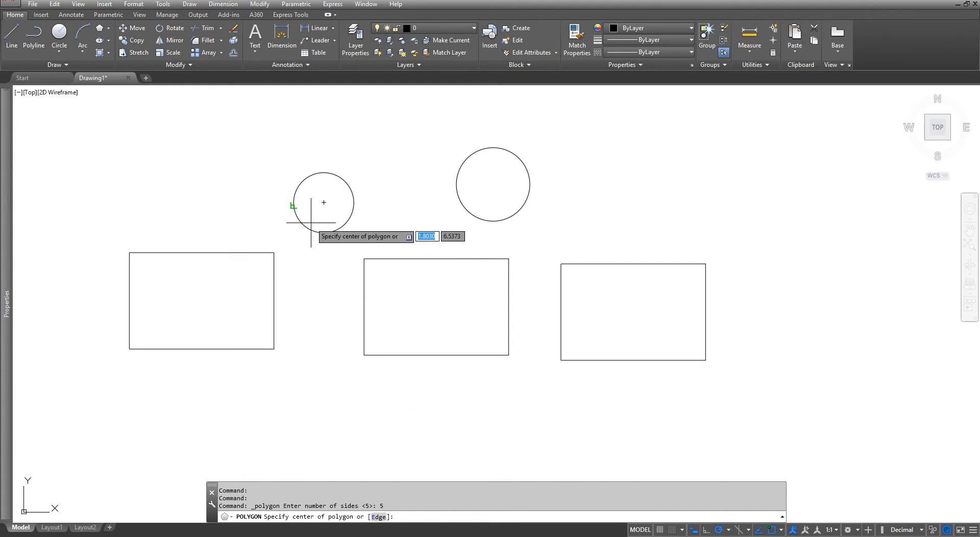
pyautogui.click(324, 202)
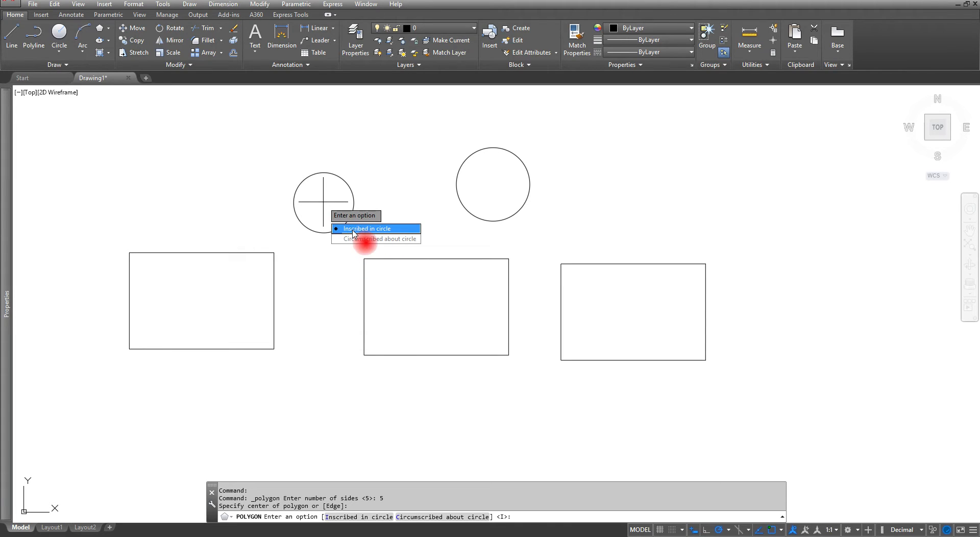
pyautogui.click(356, 229)
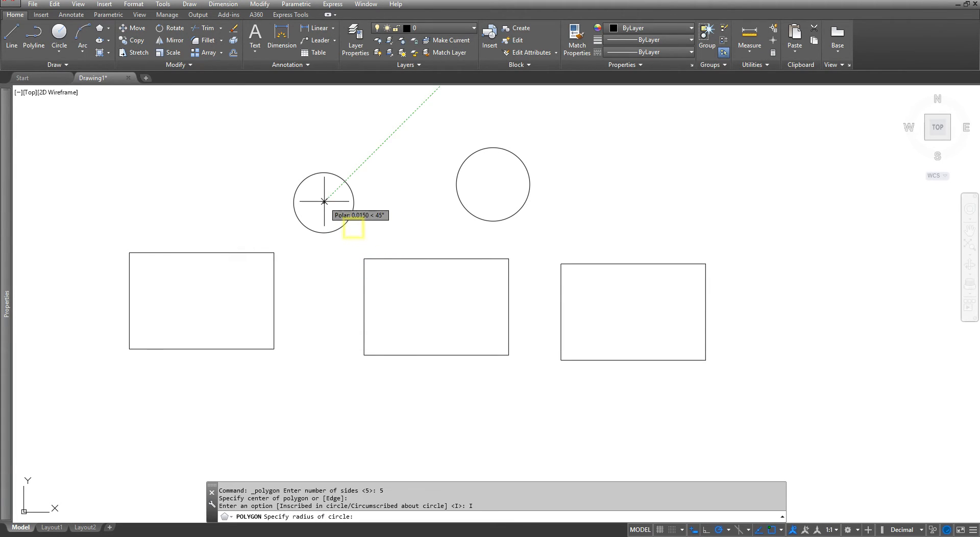
pyautogui.click(323, 172)
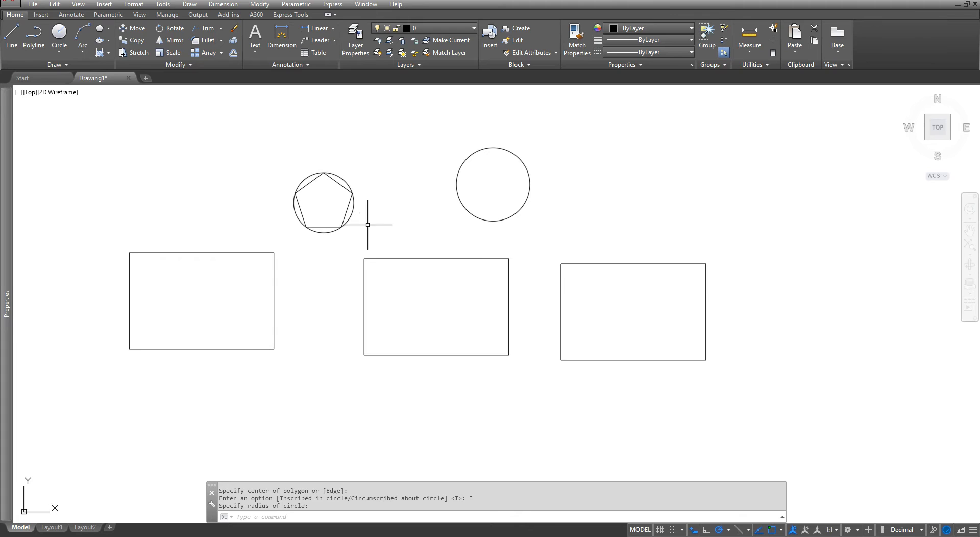
# - Draw a 5-sided polygon circumscribed about the right circle, centred on it and touching its bottom quadrant
pyautogui.click(100, 30)
pyautogui.click(423, 501)
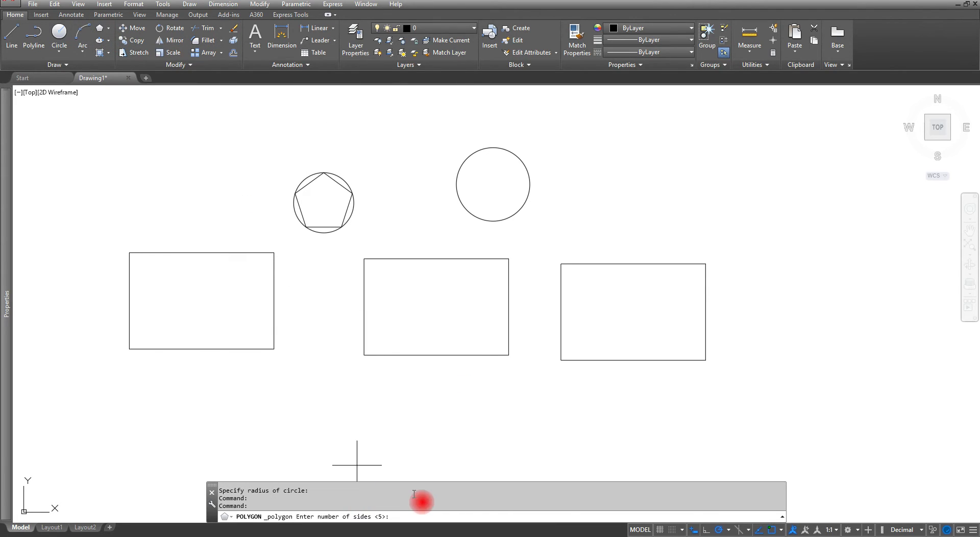
pyautogui.press('Return')
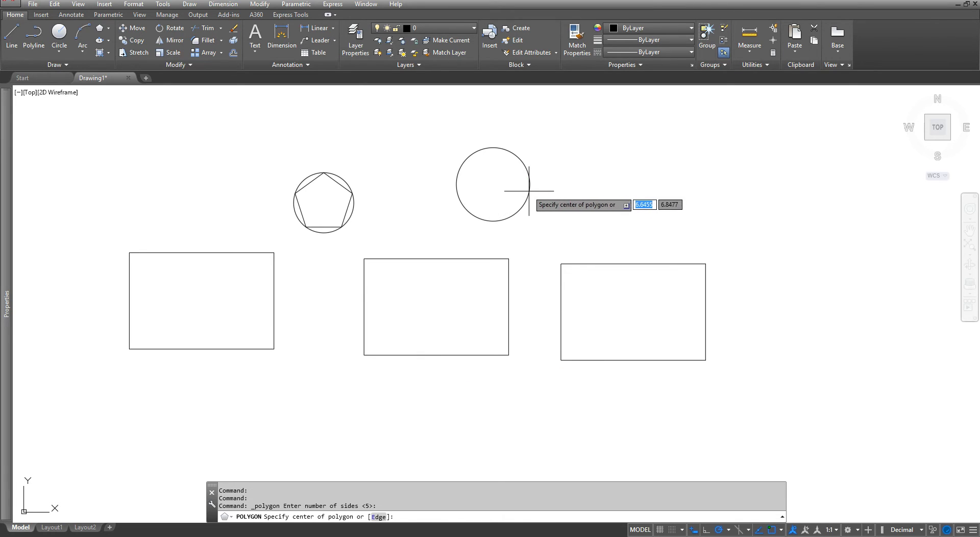
pyautogui.click(494, 183)
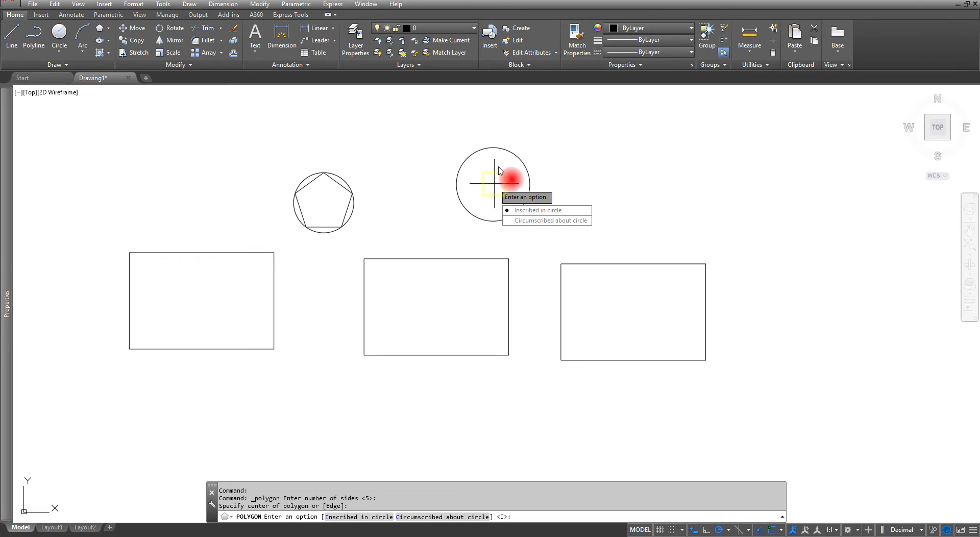
pyautogui.click(524, 223)
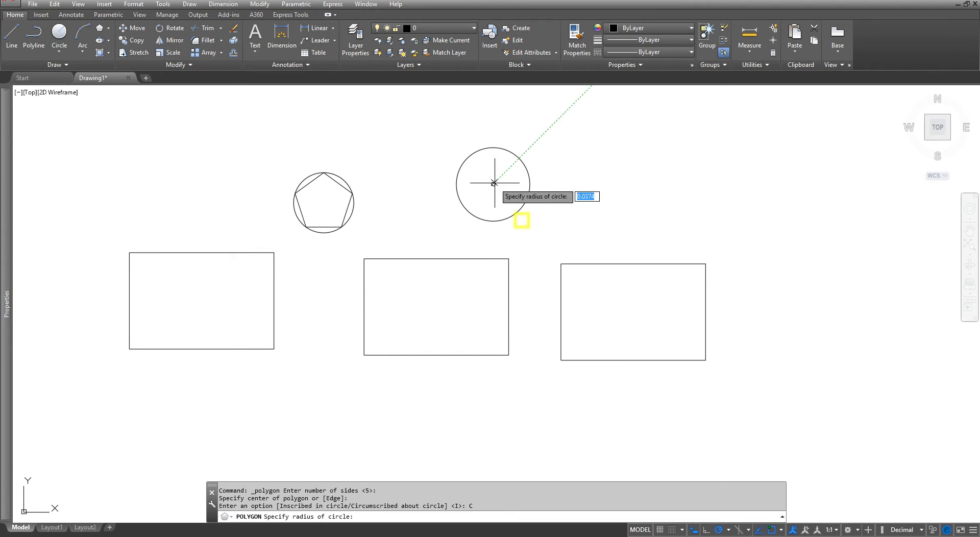
pyautogui.click(493, 221)
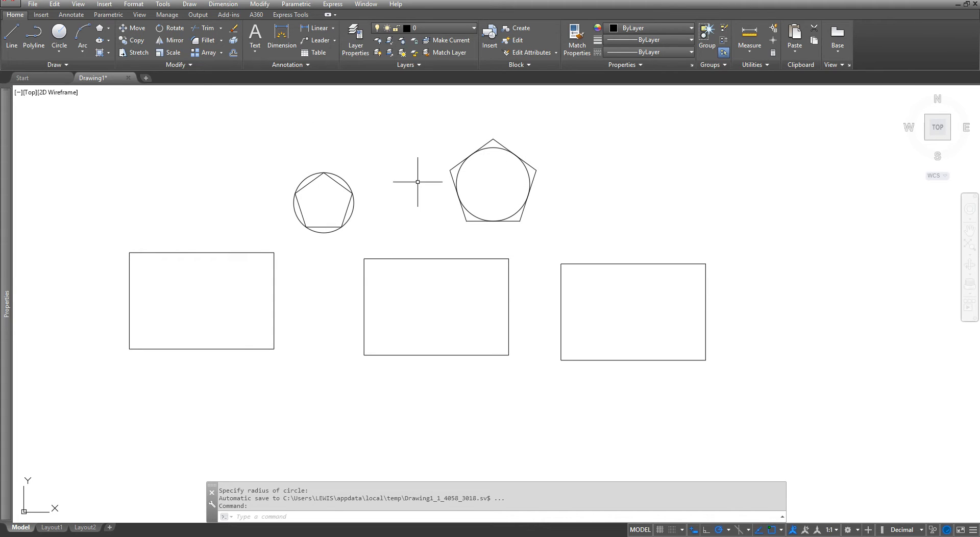
# - Place two donuts, one above the other, right of the rectangles, entering inside diameter 2 and outside diameter 1
pyautogui.click(68, 66)
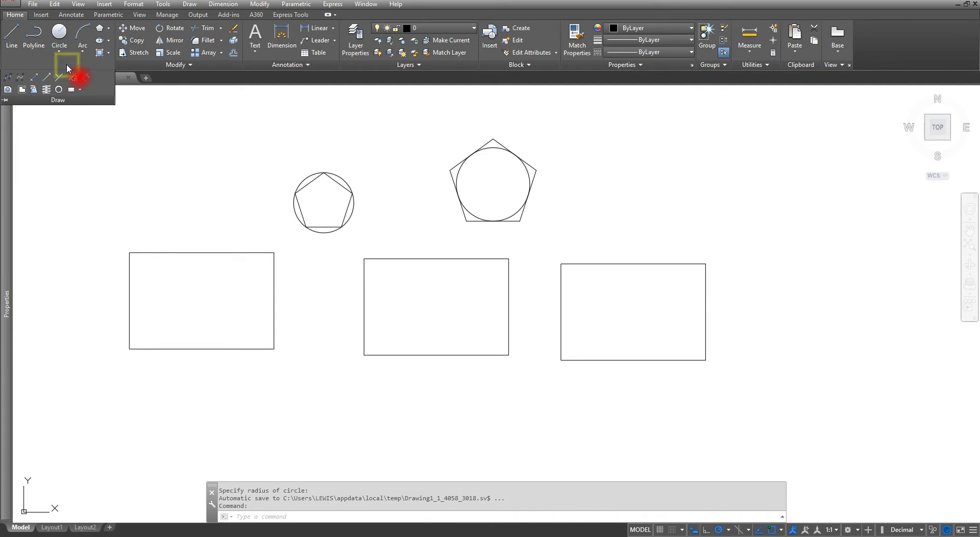
pyautogui.click(60, 91)
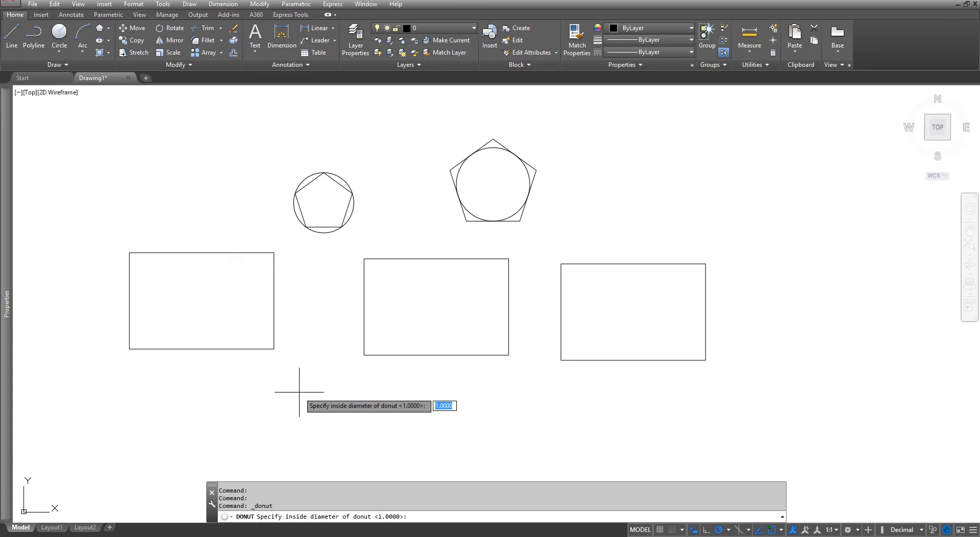
pyautogui.write('2')
pyautogui.press('Return')
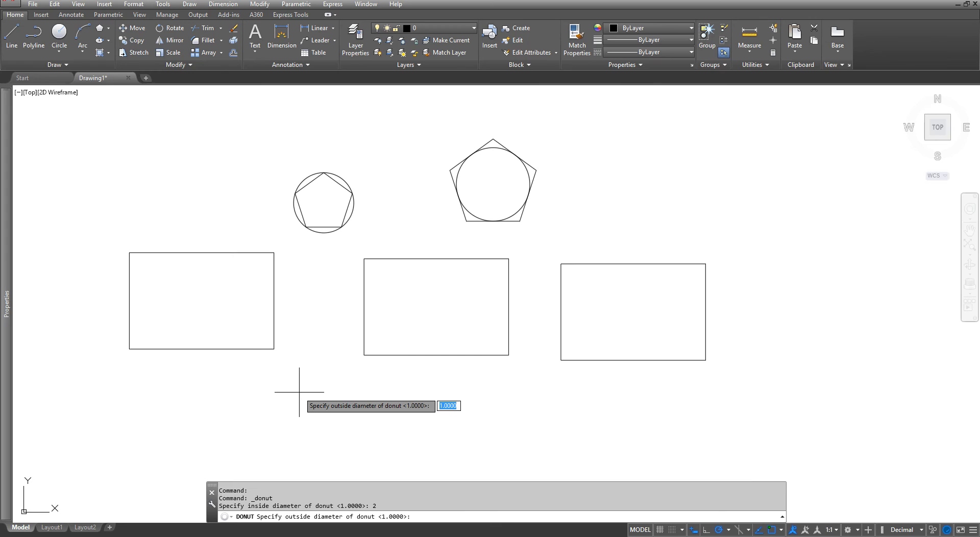
pyautogui.write('1')
pyautogui.press('Return')
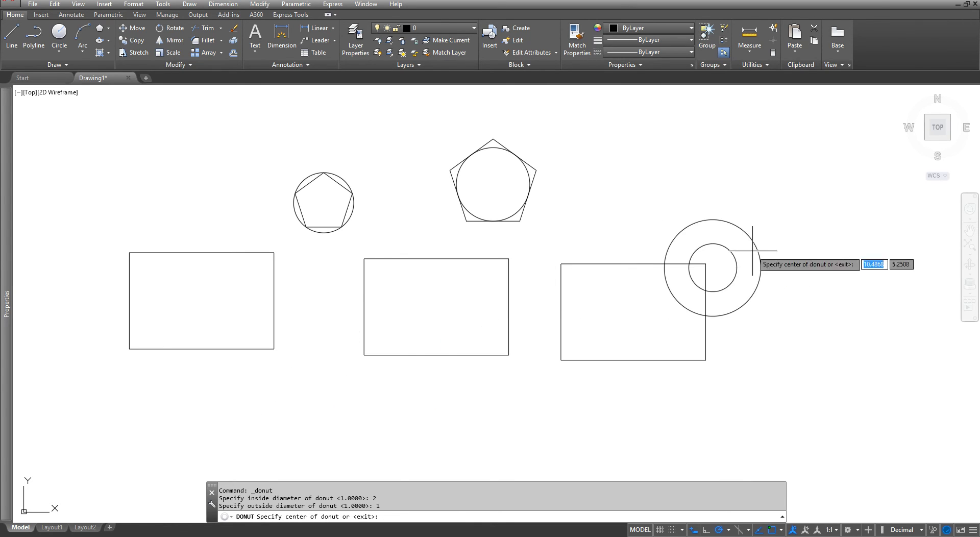
pyautogui.click(762, 198)
pyautogui.click(761, 337)
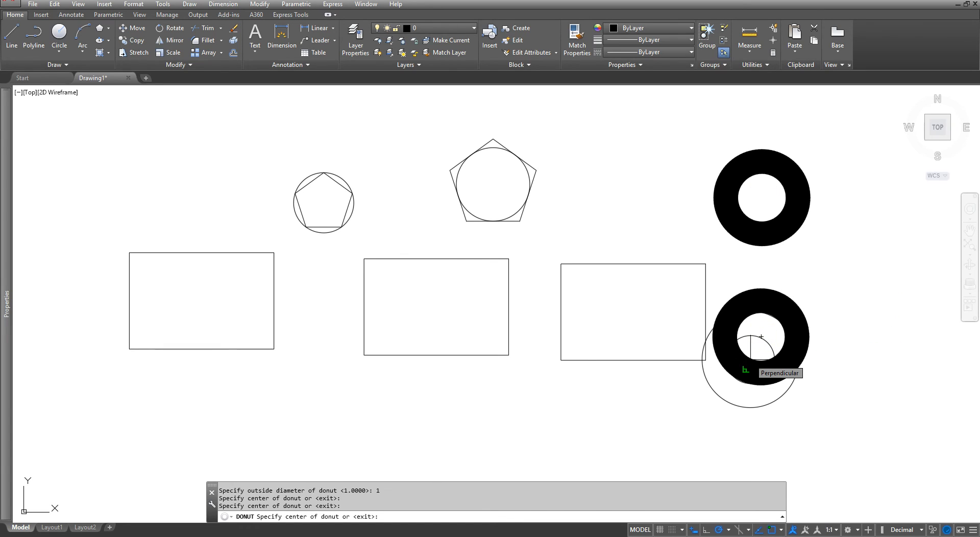
pyautogui.press('Escape')
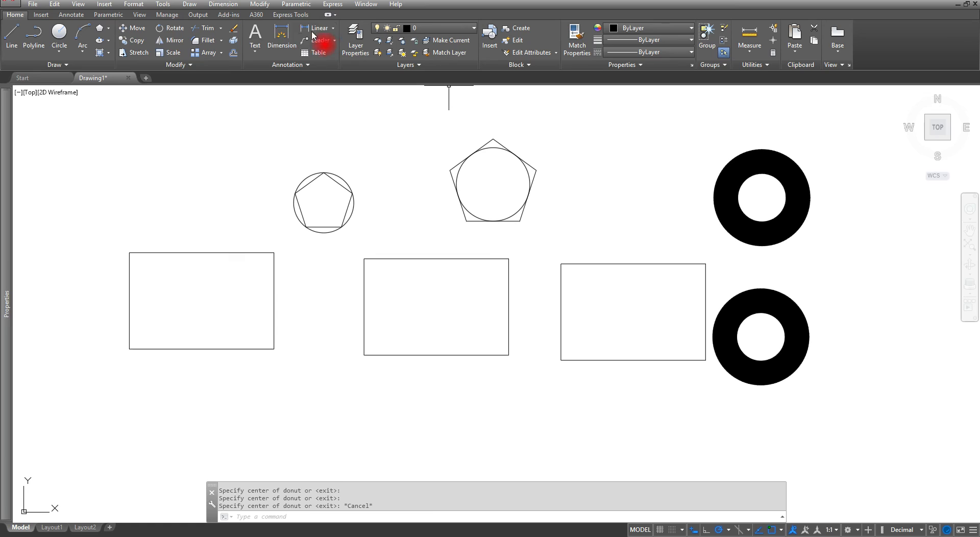
# - Place three solid donuts below the middle and right rectangles, with inside diameter 0 and outside diameter 1
pyautogui.click(92, 66)
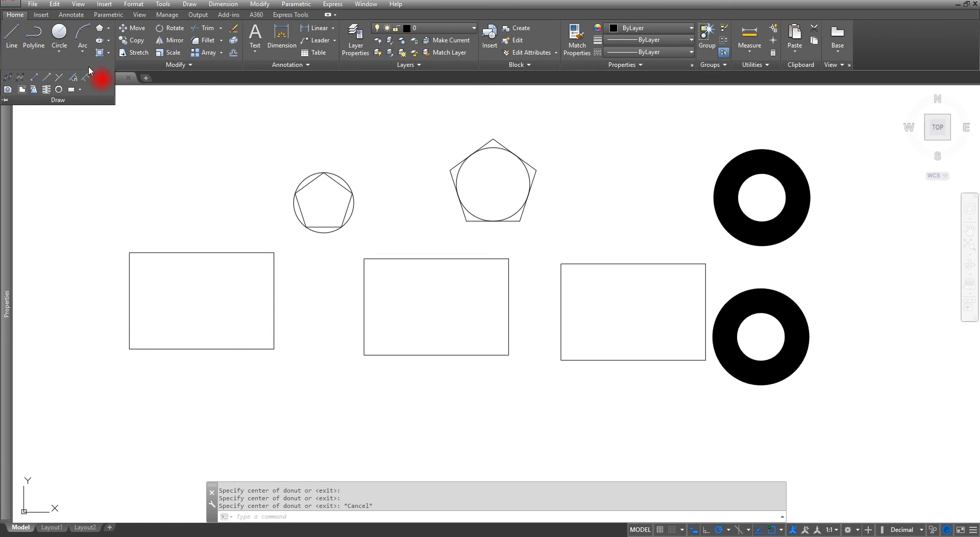
pyautogui.click(58, 91)
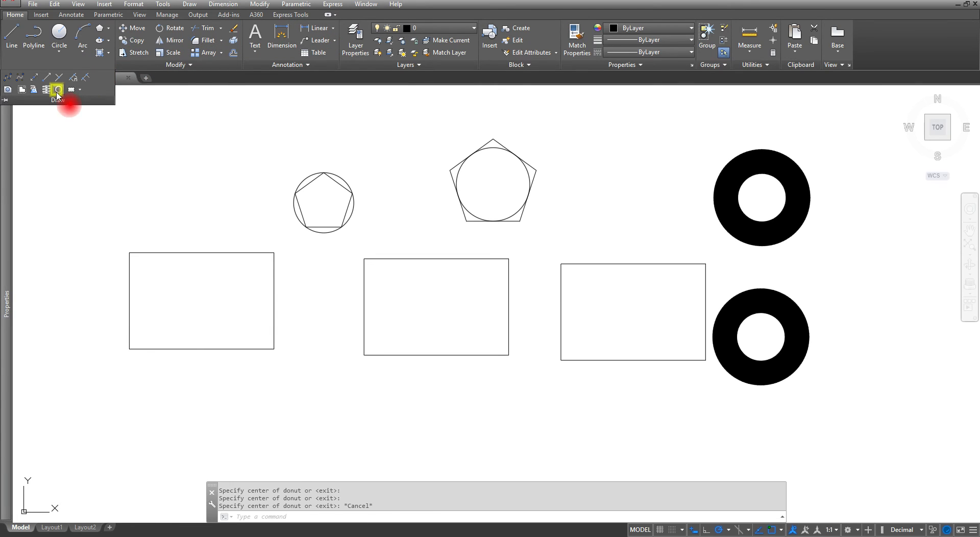
pyautogui.click(275, 509)
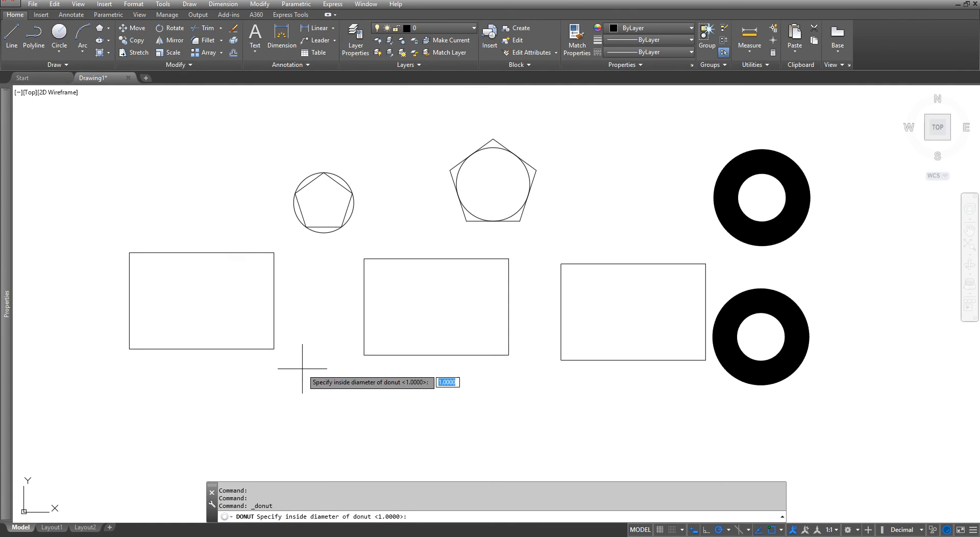
pyautogui.write('0')
pyautogui.press('Return')
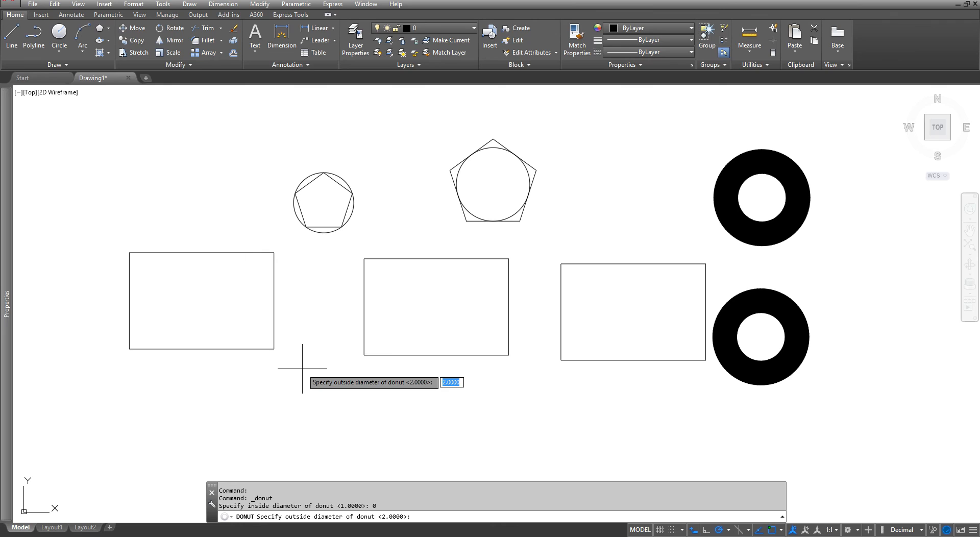
pyautogui.write('1')
pyautogui.press('Return')
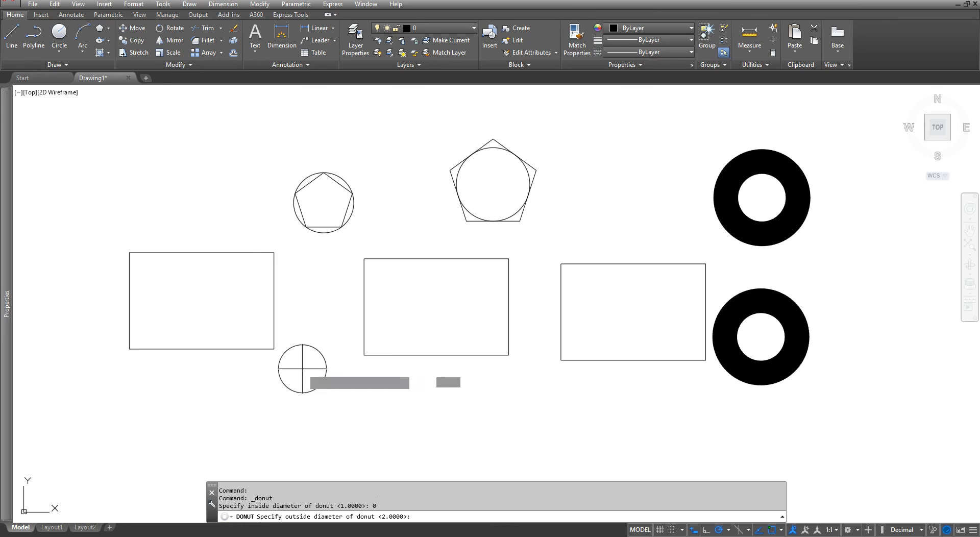
pyautogui.click(568, 401)
pyautogui.click(466, 435)
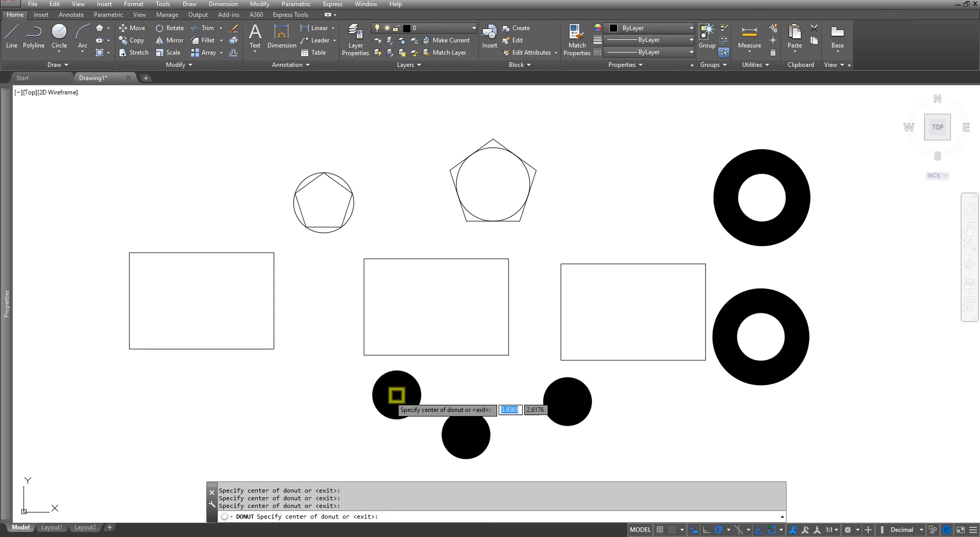
pyautogui.press('Escape')
pyautogui.press('Escape')
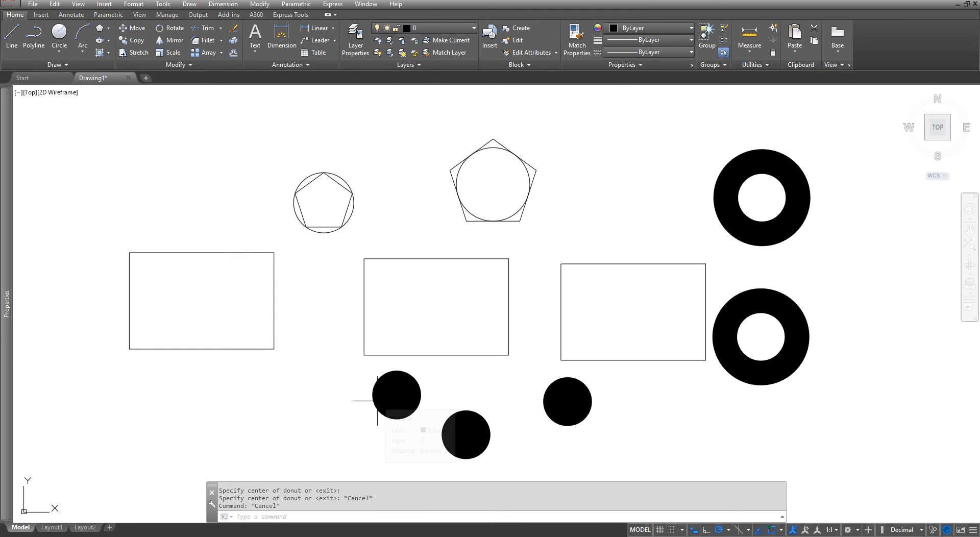